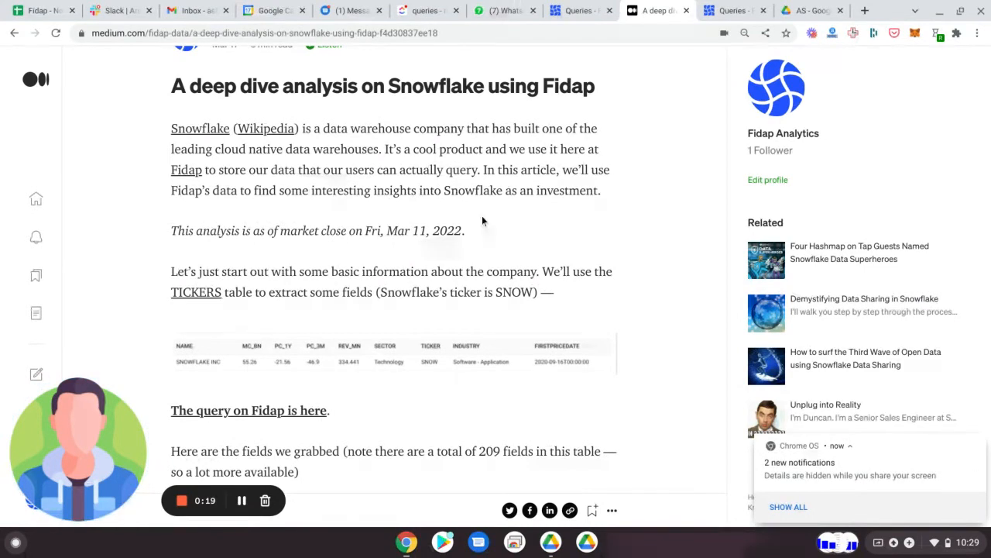
Step: Open the Fidap query linked below the basic company information table in the Snowflake article
scroll(482, 215, down, 2)
scroll(482, 216, up, 3)
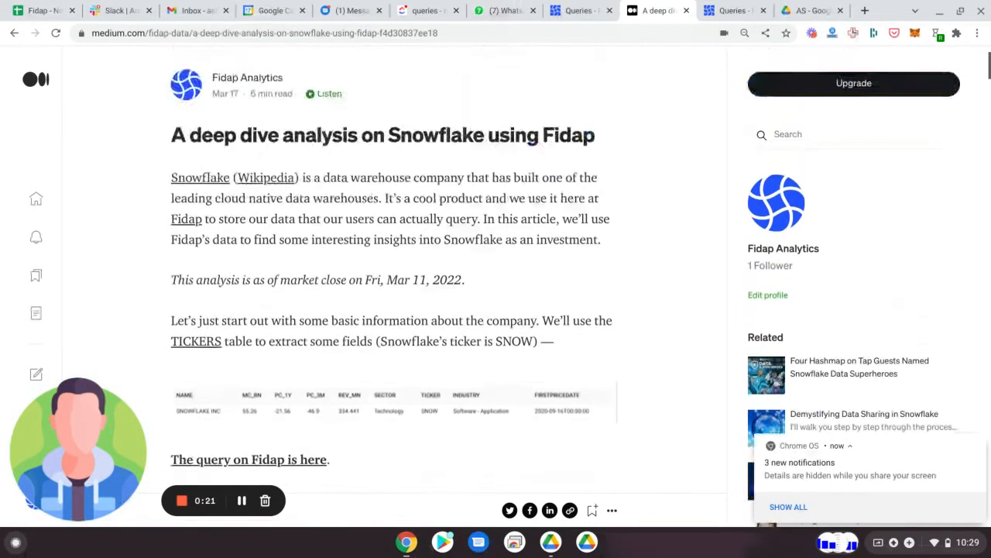
key(ctrl+Tab)
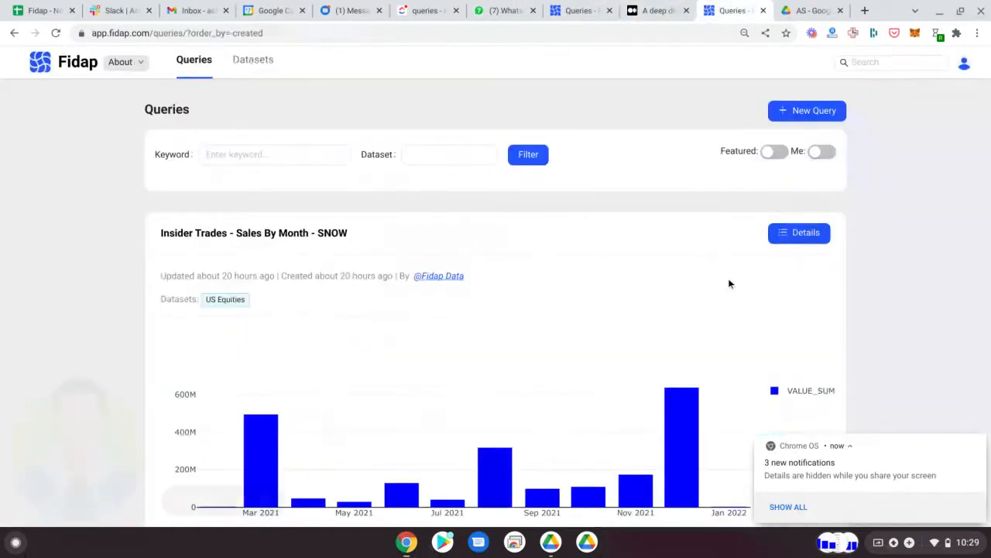
click(651, 8)
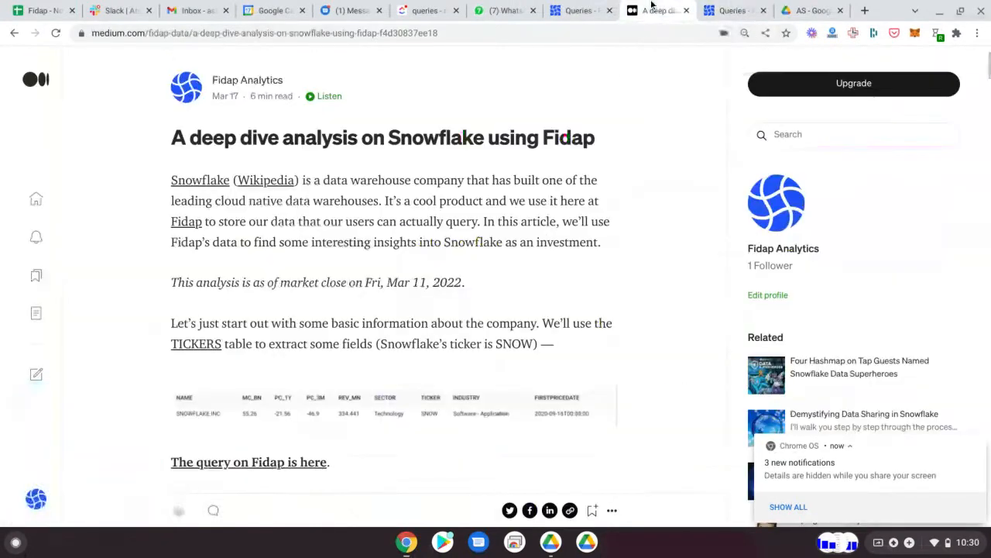
scroll(500, 224, down, 3)
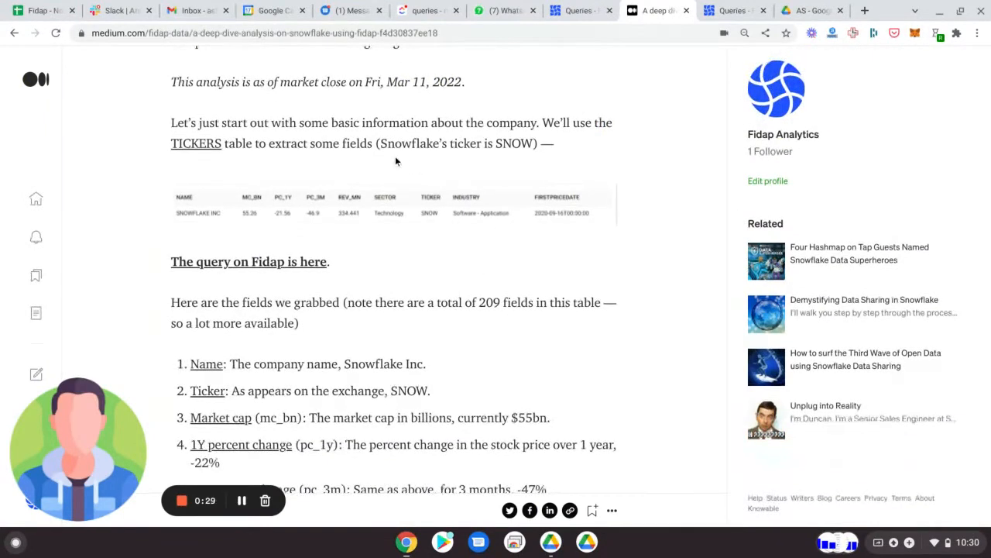
click(293, 263)
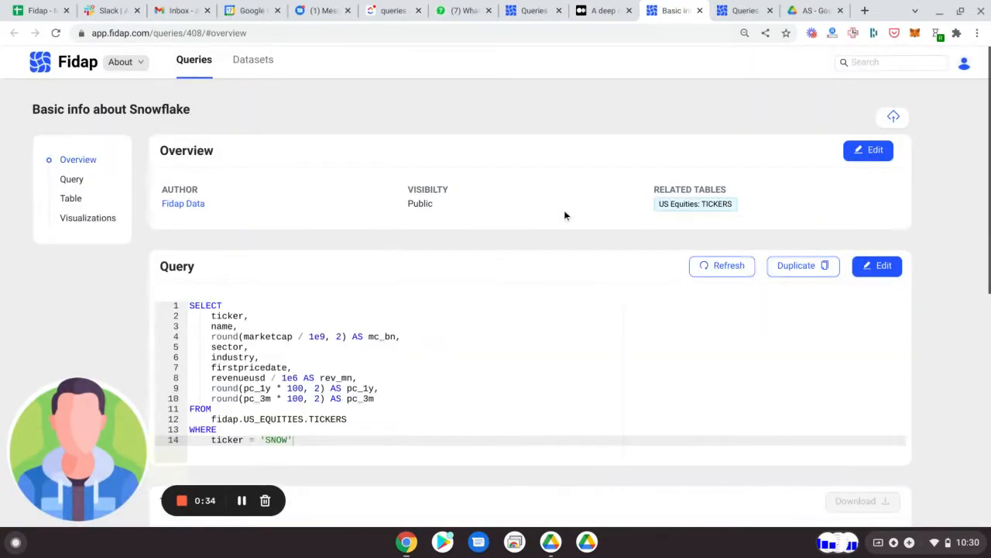
Step: Check which dataset and table the basic Snowflake info query reads from
scroll(289, 250, down, 1)
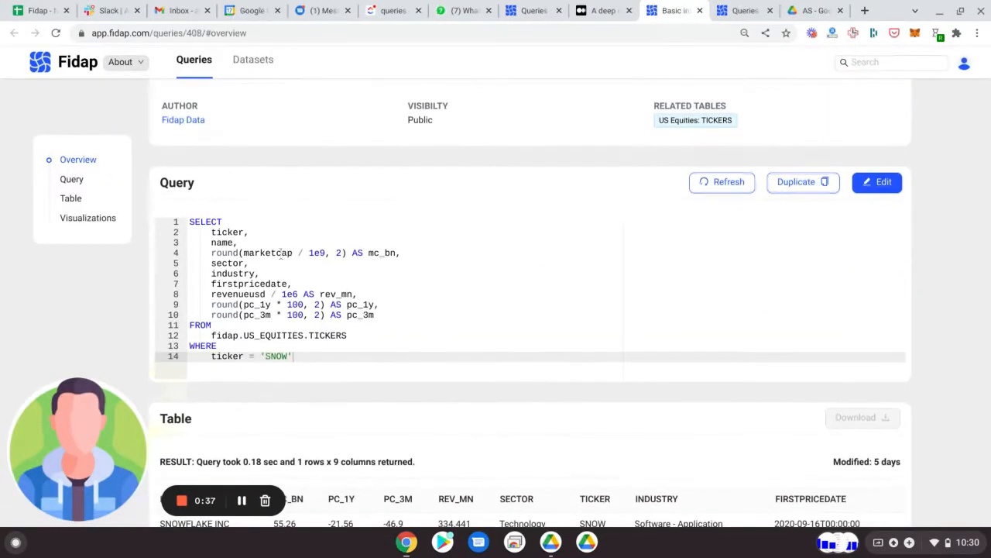
double_click(283, 334)
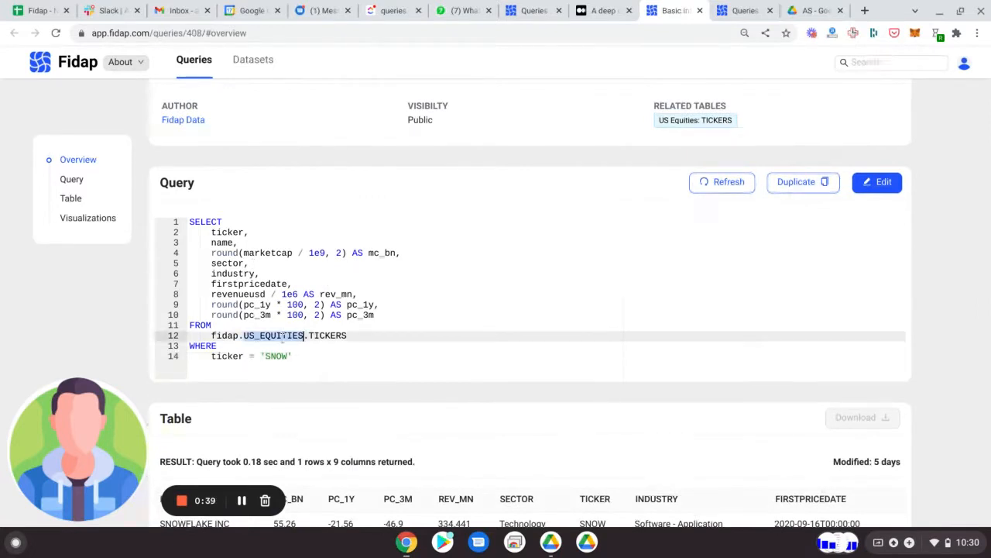
double_click(335, 334)
scroll(370, 304, down, 1)
scroll(370, 303, down, 1)
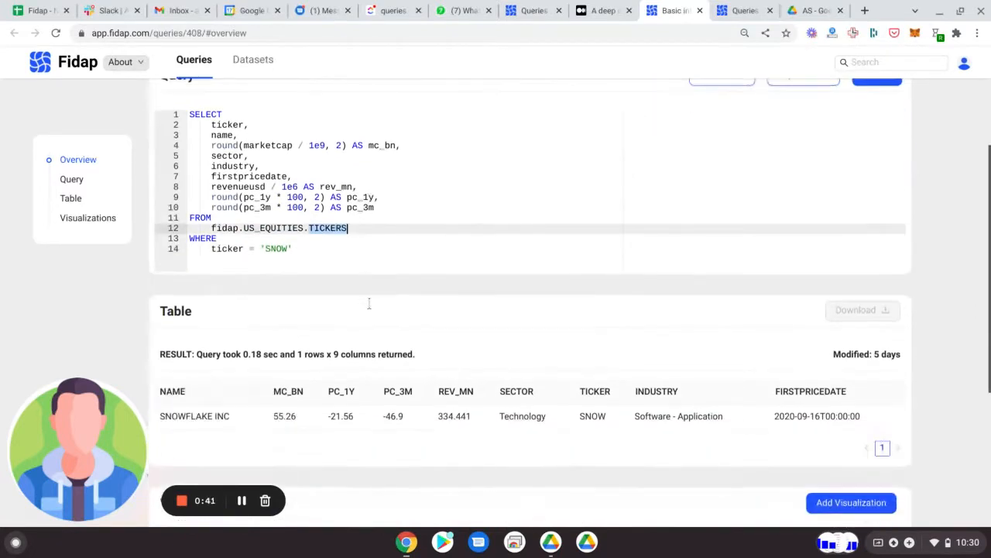
scroll(372, 207, up, 1)
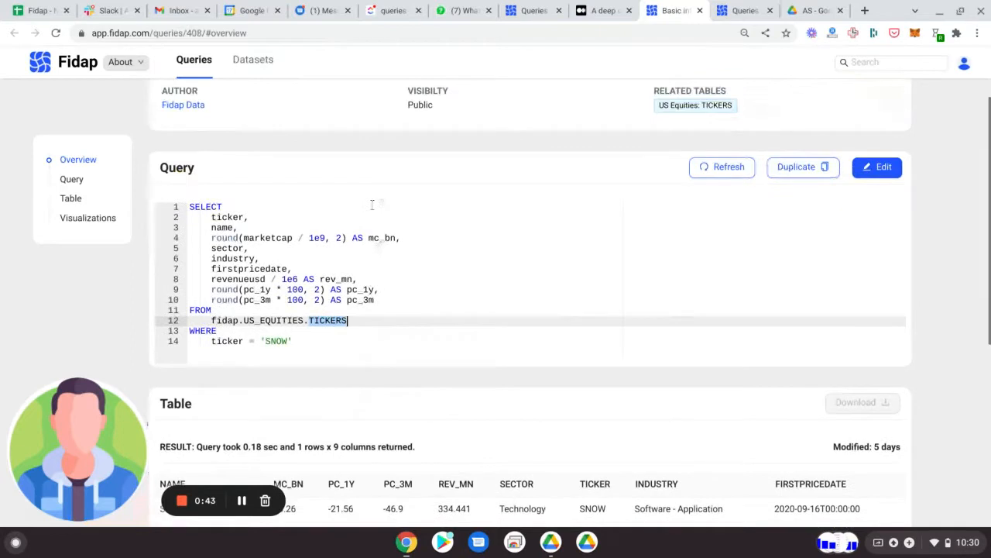
Step: Review the fields selected in the query, including ticker, name, sector, industry, revenue and the one-year and three-month percent changes
double_click(233, 218)
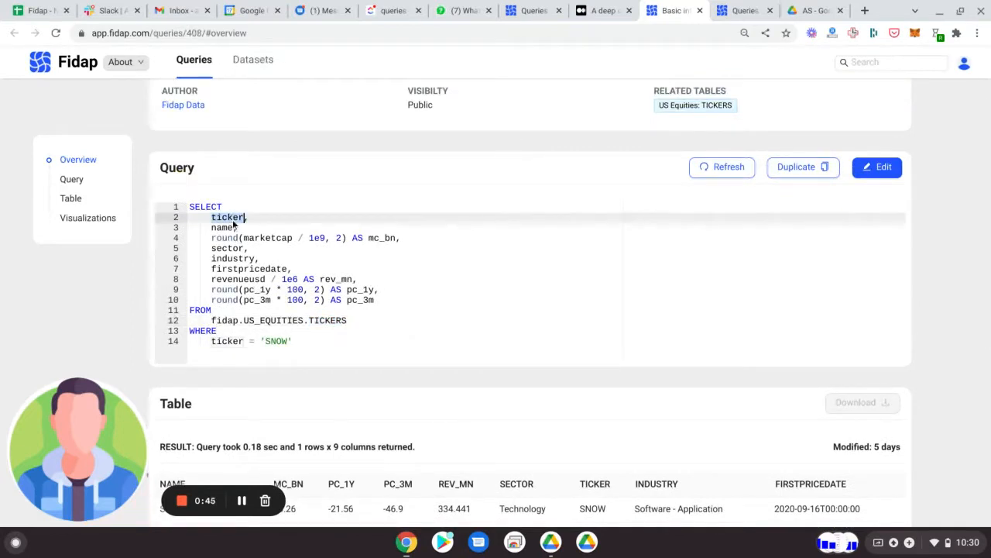
double_click(231, 228)
double_click(225, 238)
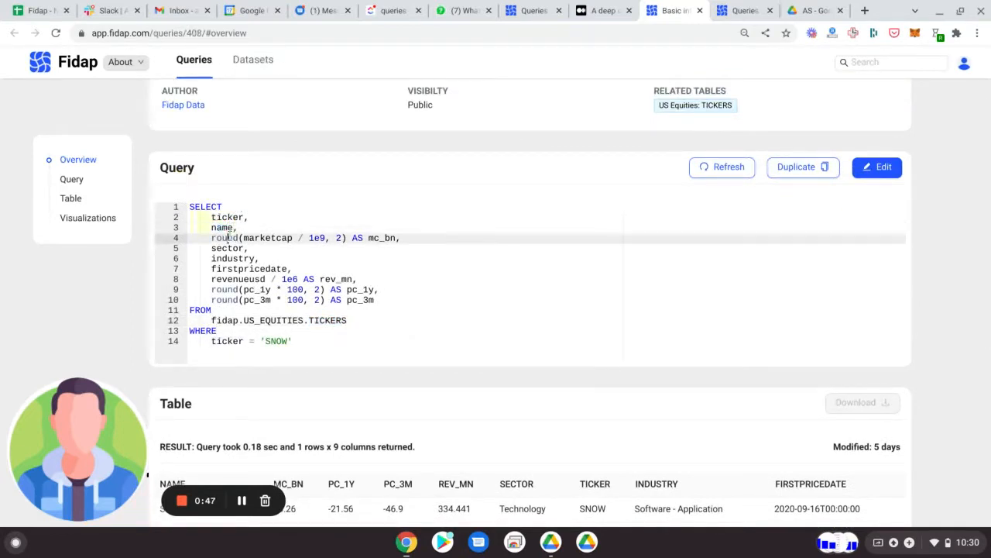
double_click(228, 248)
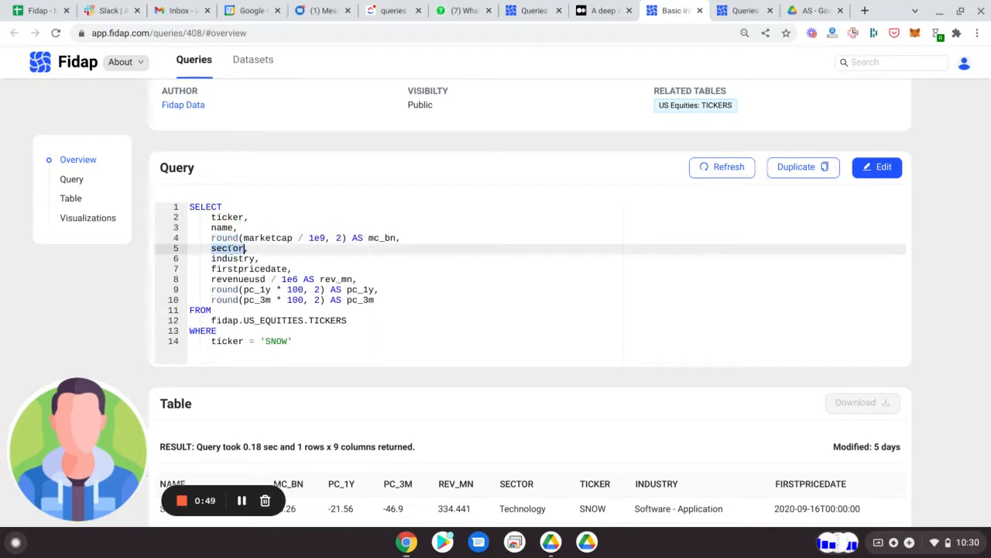
double_click(234, 259)
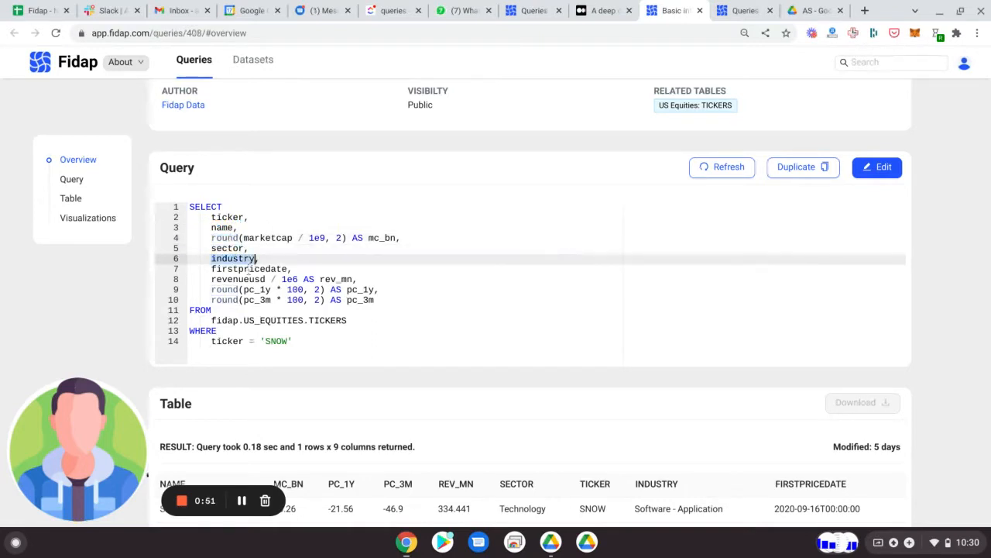
double_click(247, 280)
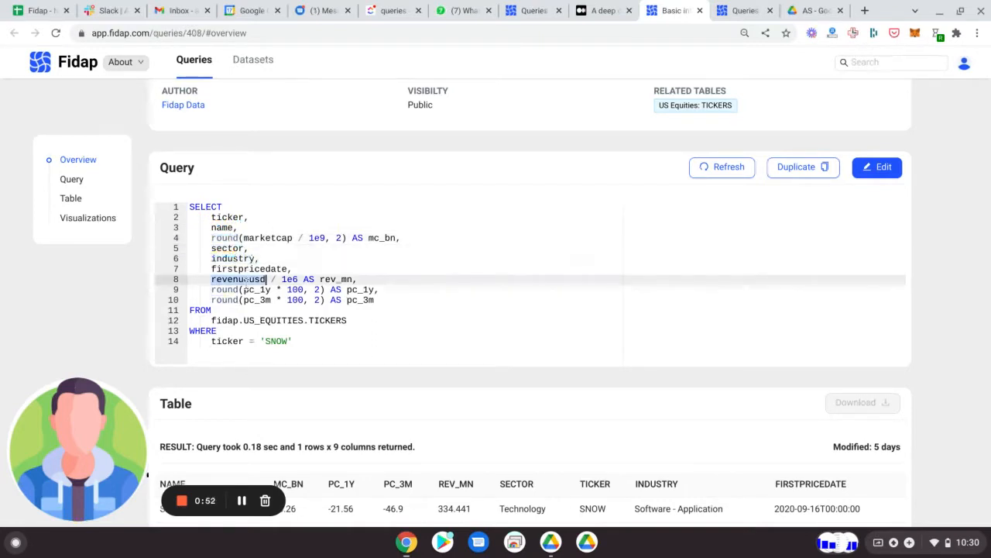
double_click(365, 289)
scroll(378, 277, down, 1)
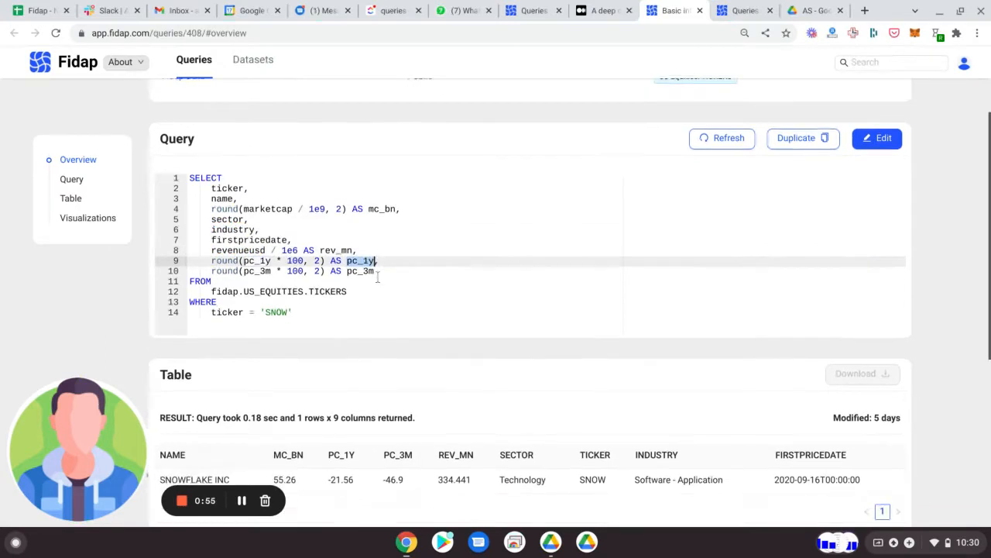
double_click(365, 271)
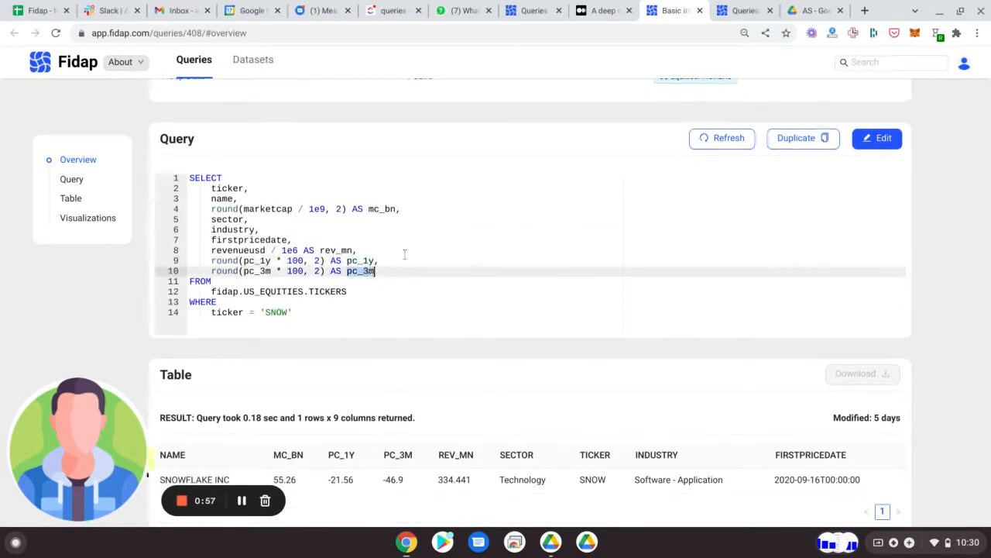
scroll(404, 254, down, 1)
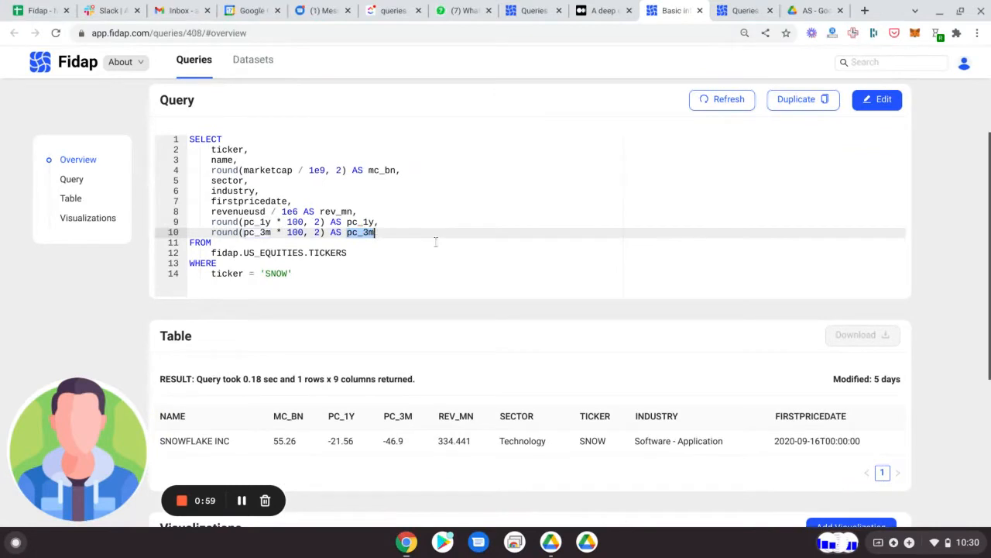
scroll(424, 238, down, 2)
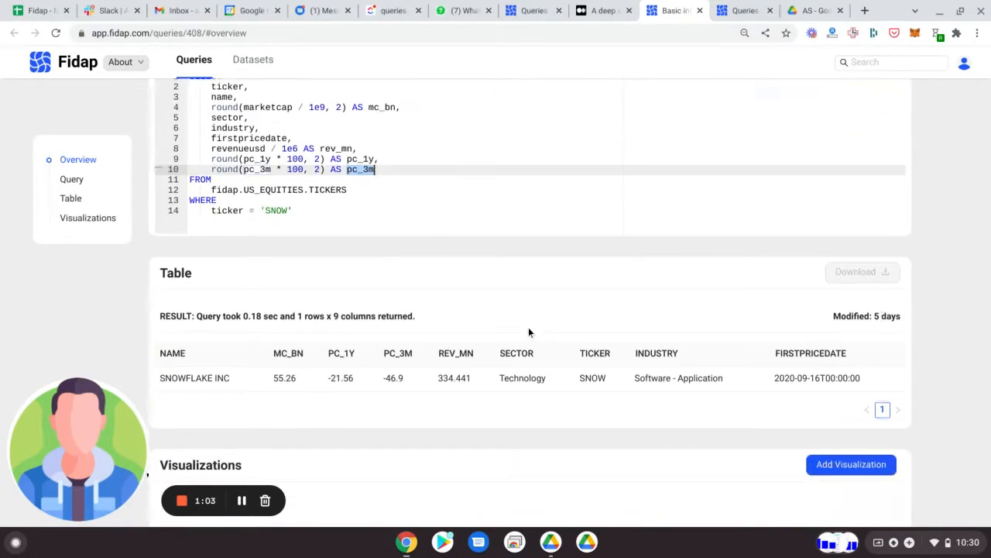
Step: Refresh the basic Snowflake info query and bring its updated result table into view
scroll(528, 327, down, 3)
scroll(528, 326, up, 5)
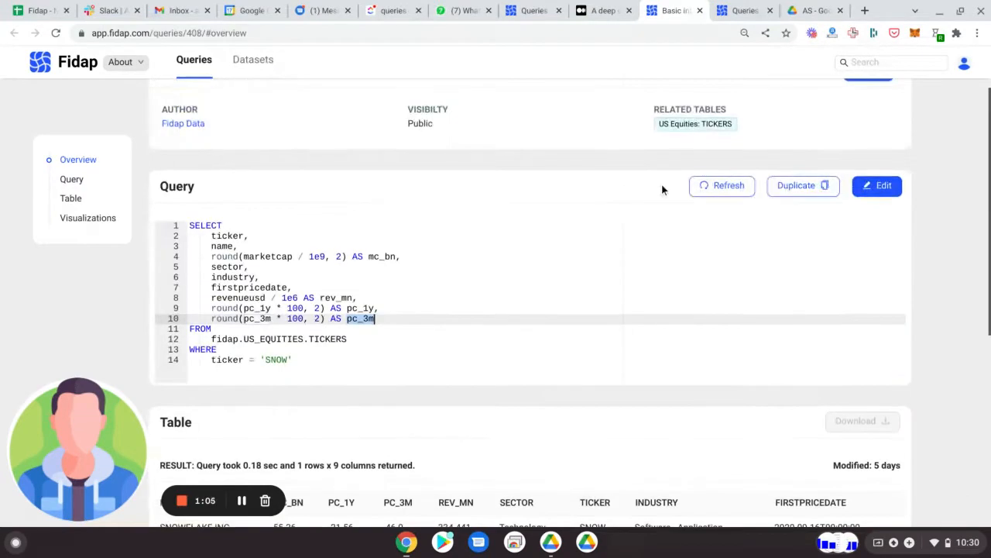
click(717, 186)
scroll(749, 271, down, 3)
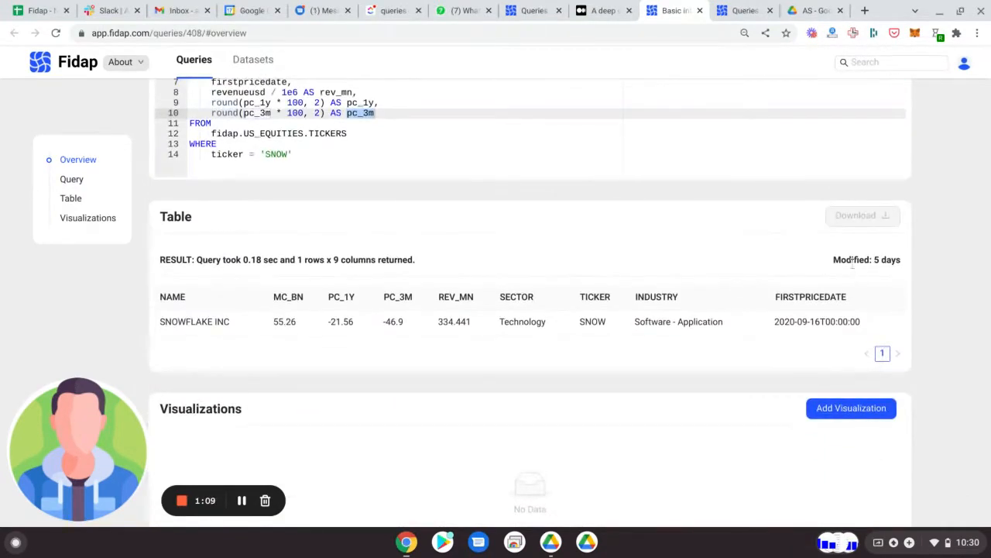
scroll(772, 233, up, 4)
scroll(772, 233, down, 3)
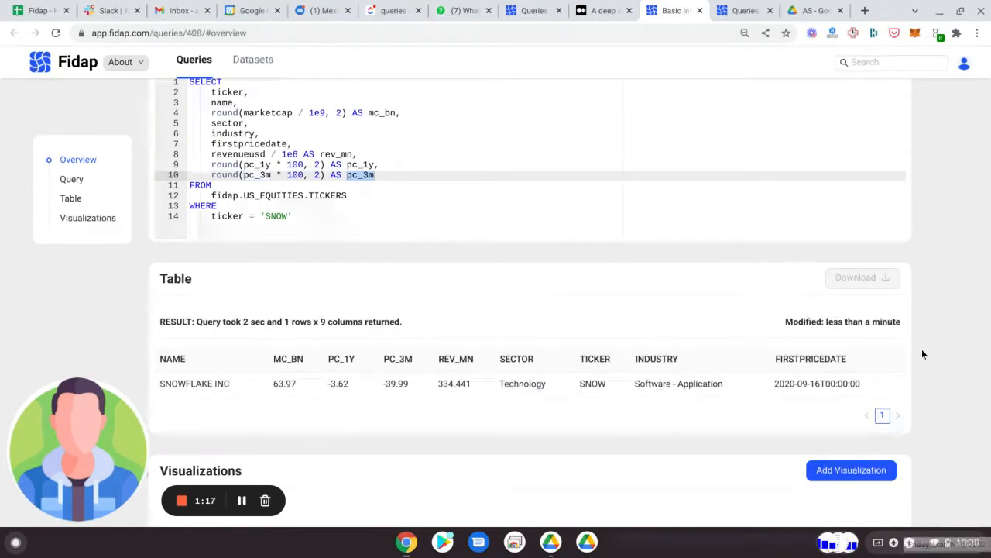
Step: Examine the refreshed query and its result table, including the one-year percent change and revenue columns
scroll(545, 379, up, 3)
scroll(545, 380, down, 1)
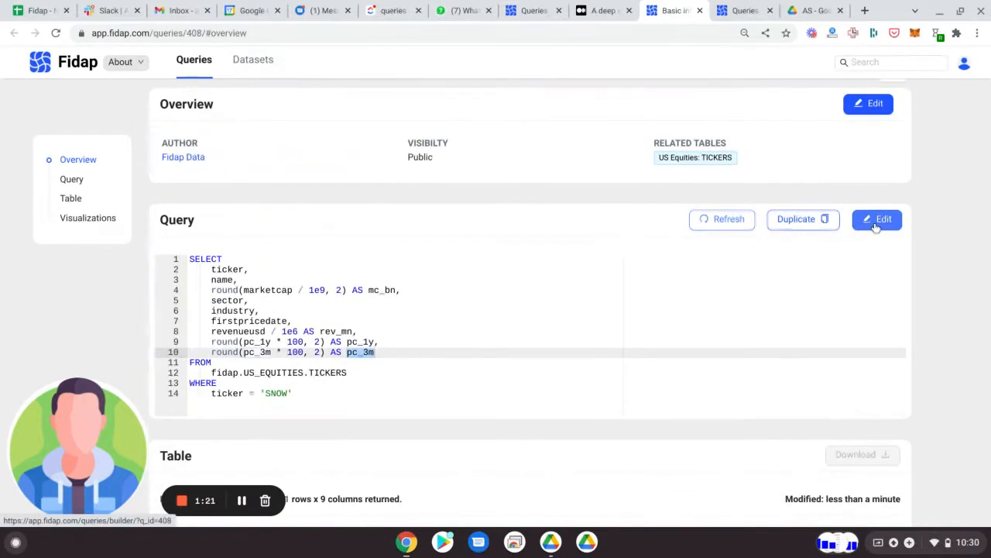
scroll(728, 331, down, 1)
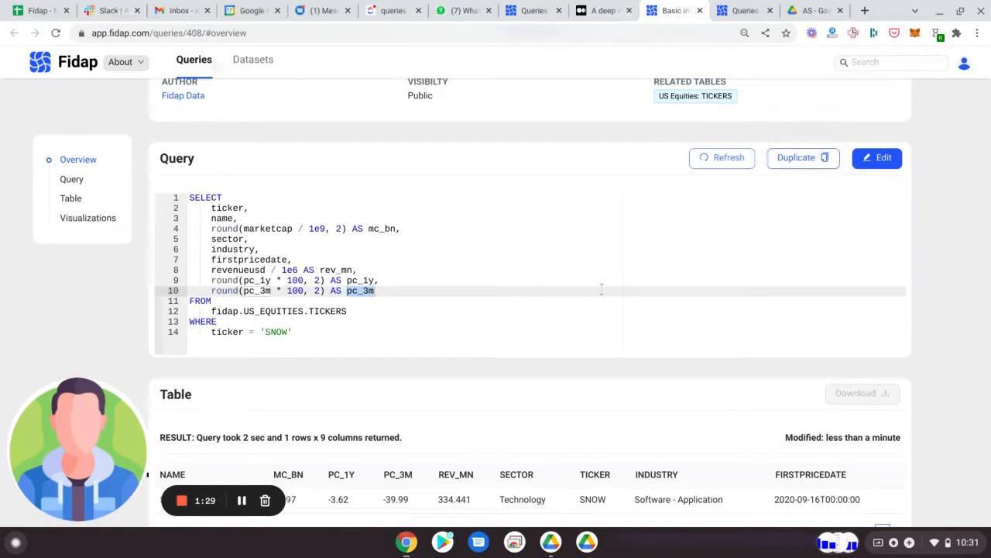
scroll(526, 310, up, 2)
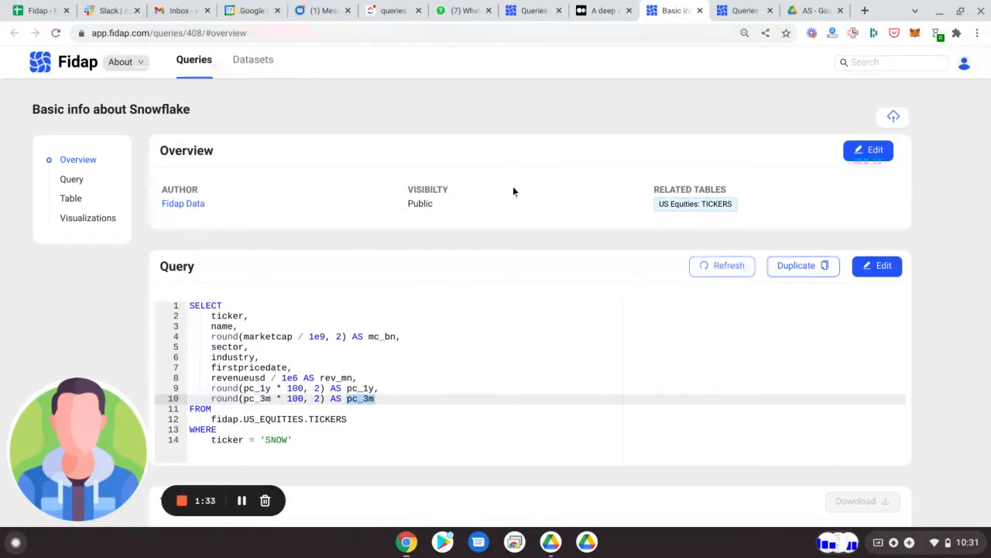
scroll(513, 186, down, 4)
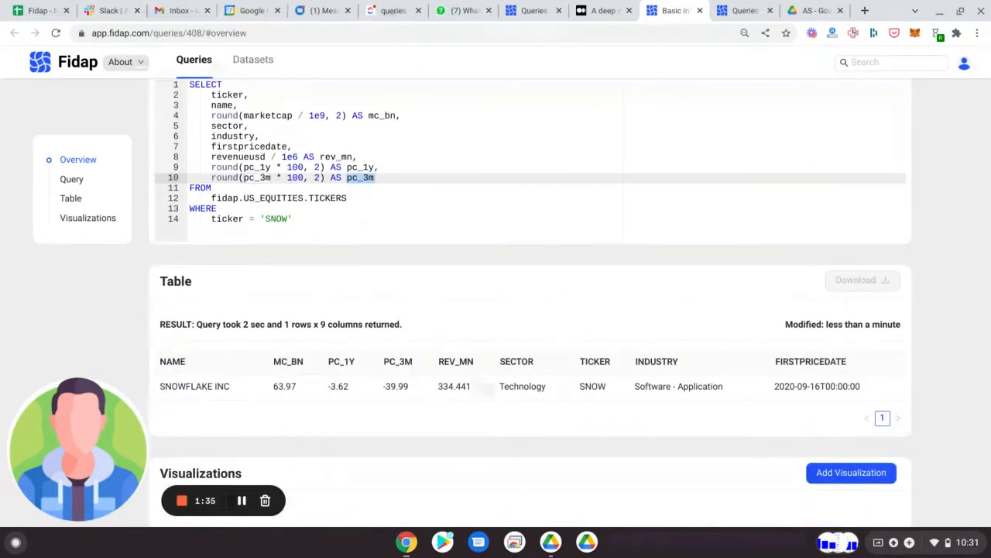
scroll(233, 273, down, 2)
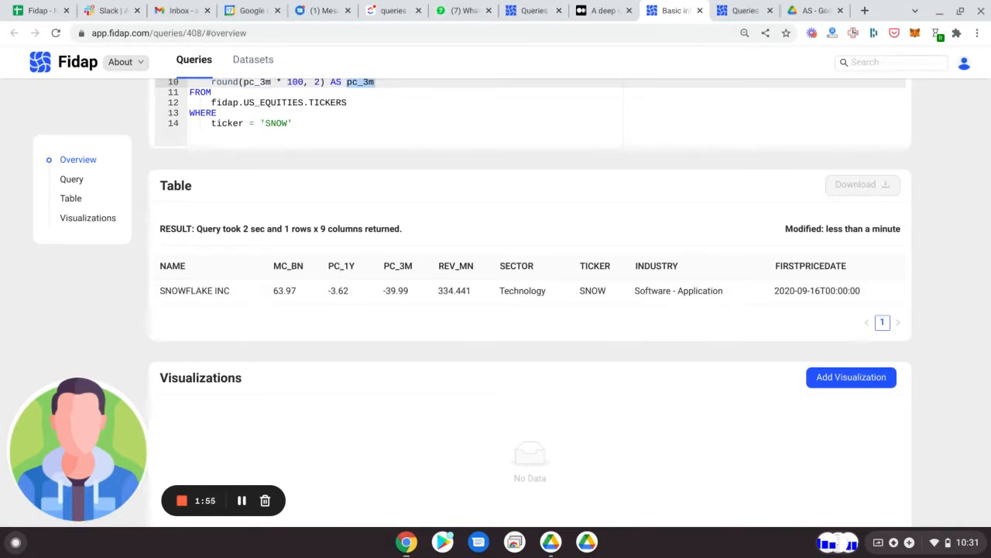
double_click(342, 267)
double_click(458, 266)
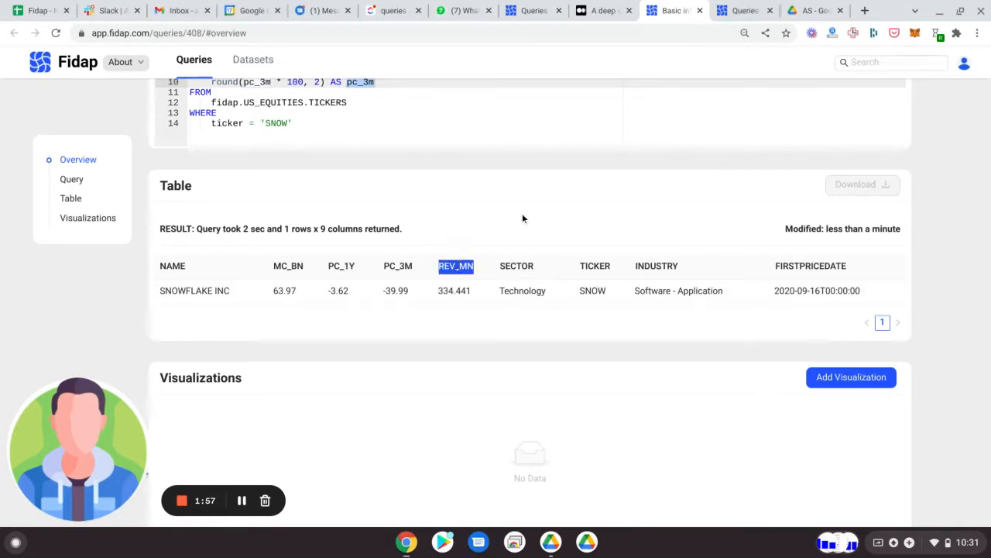
Step: Return to the Snowflake article and open the Fidap query linked in its Price history section
scroll(559, 185, up, 1)
click(603, 11)
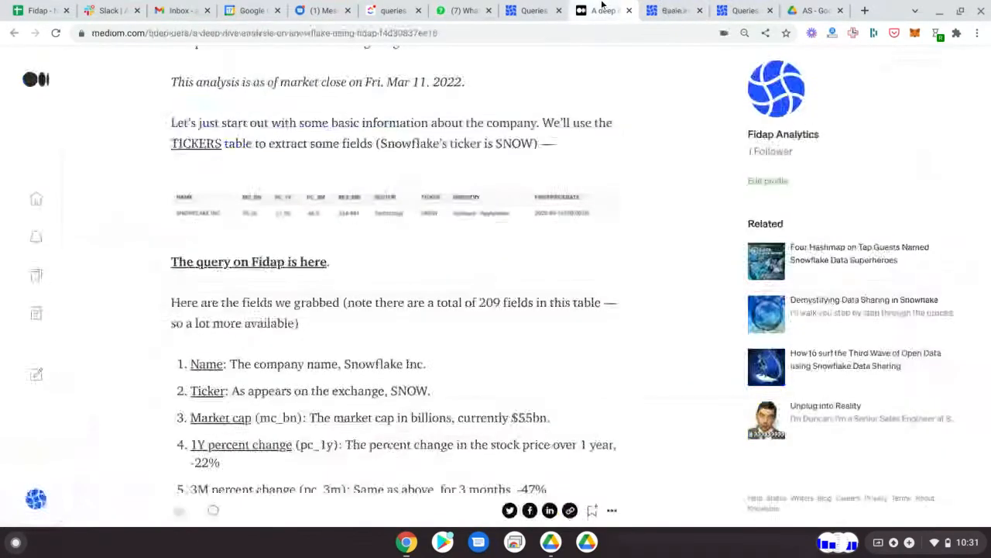
scroll(453, 335, down, 4)
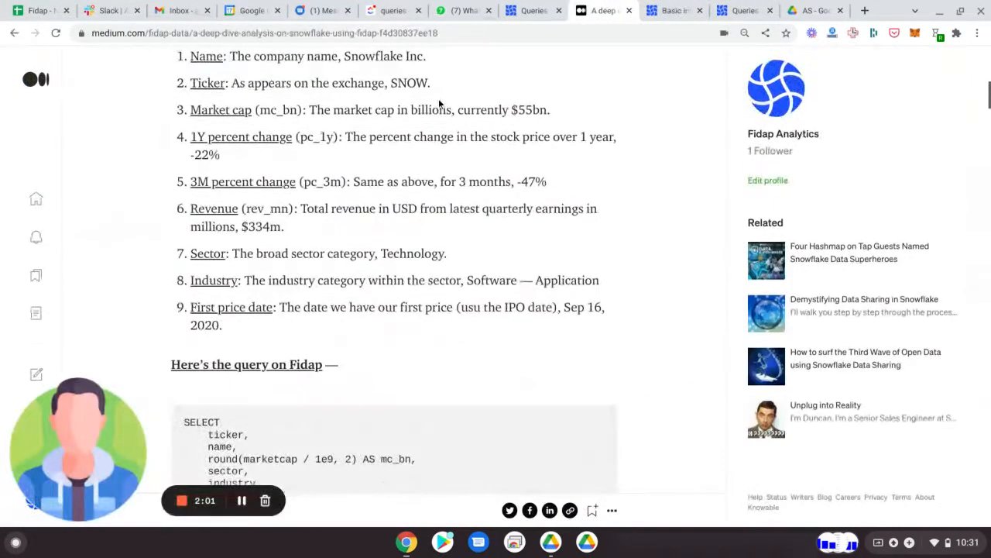
scroll(439, 103, down, 3)
scroll(304, 270, down, 5)
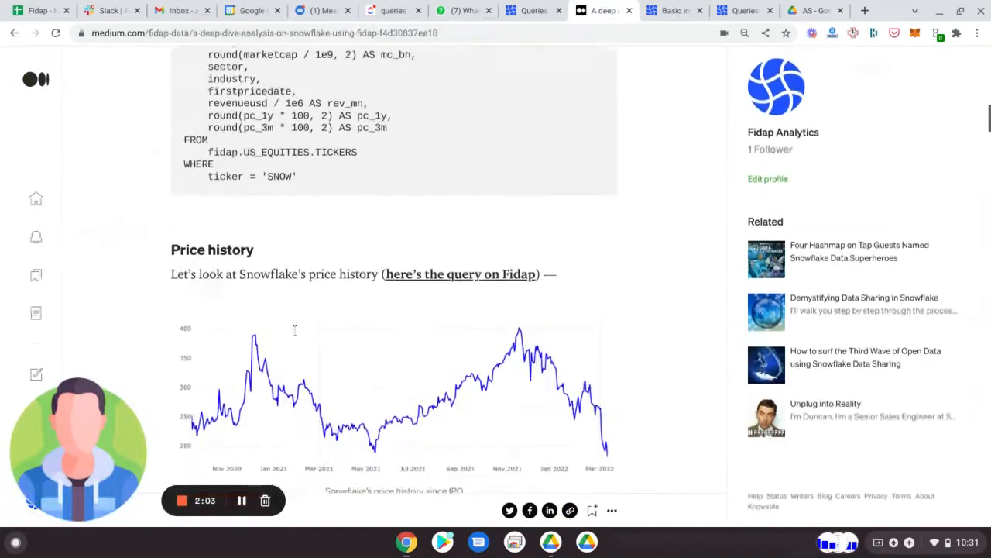
scroll(455, 101, up, 1)
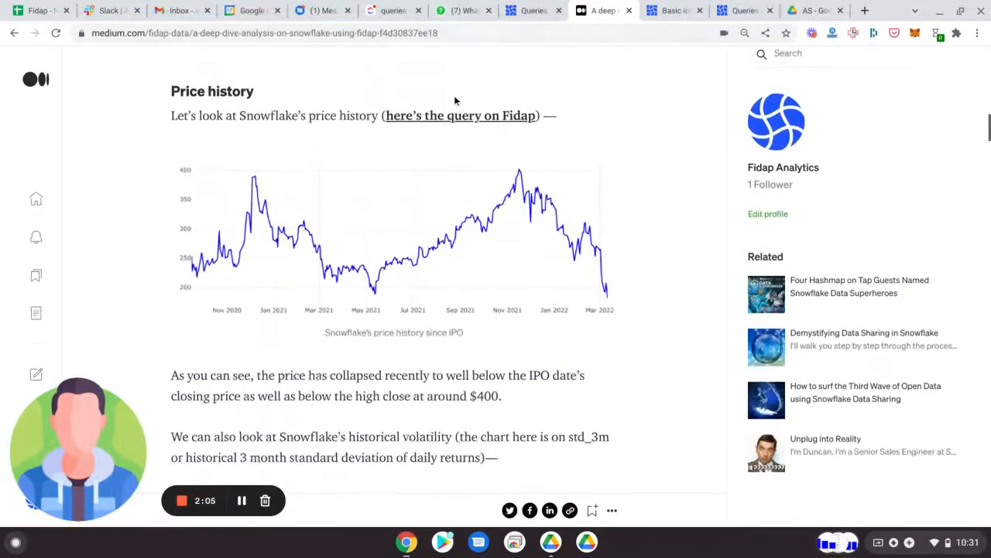
click(474, 119)
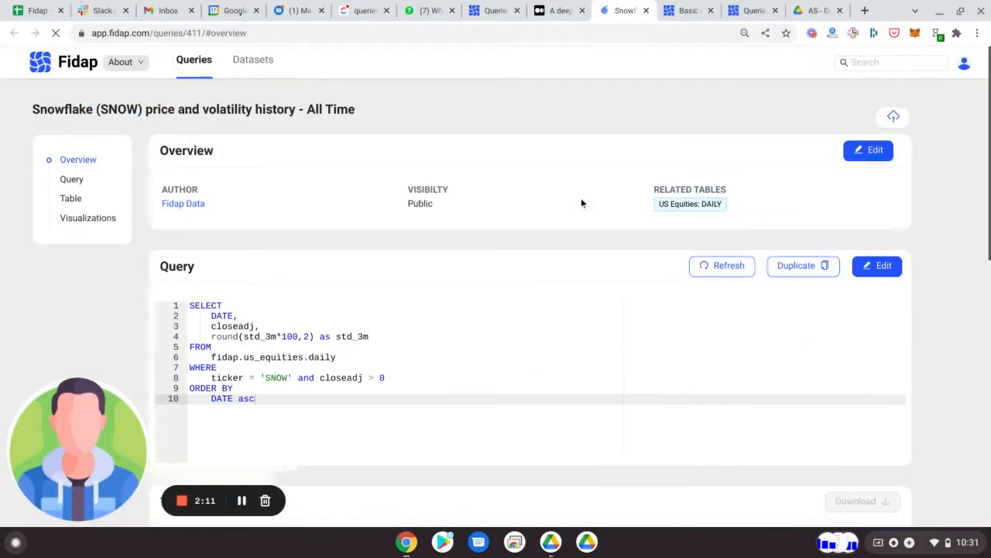
Step: Review the price and volatility query's SQL, highlighting the closeadj field, the std_3m field and the SNOW ticker filter
scroll(398, 281, down, 2)
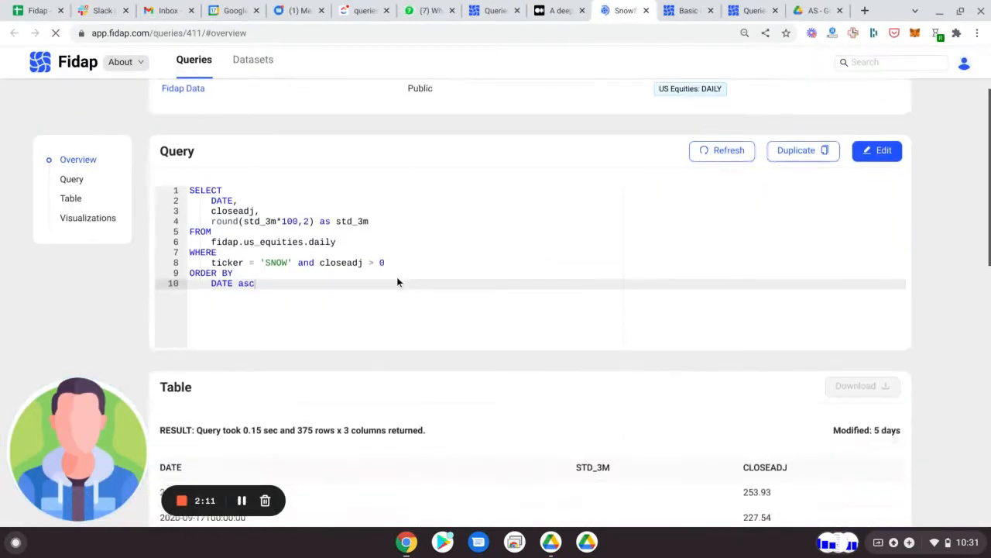
double_click(238, 212)
scroll(273, 230, down, 1)
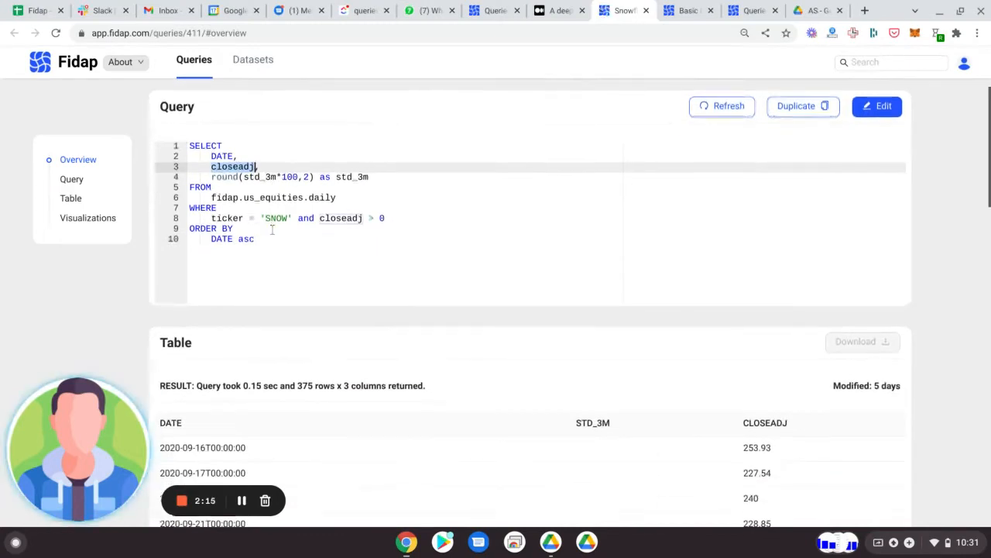
double_click(356, 175)
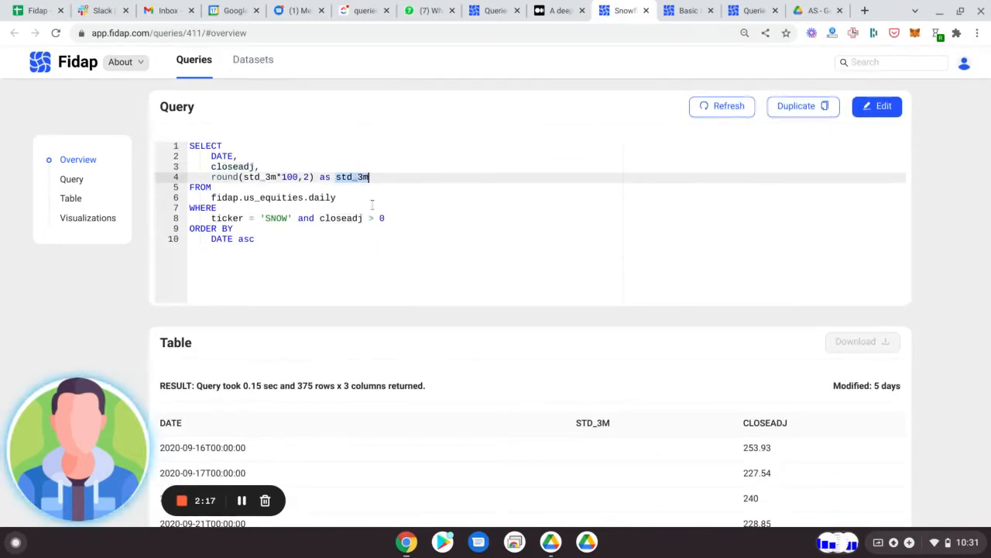
scroll(372, 205, down, 2)
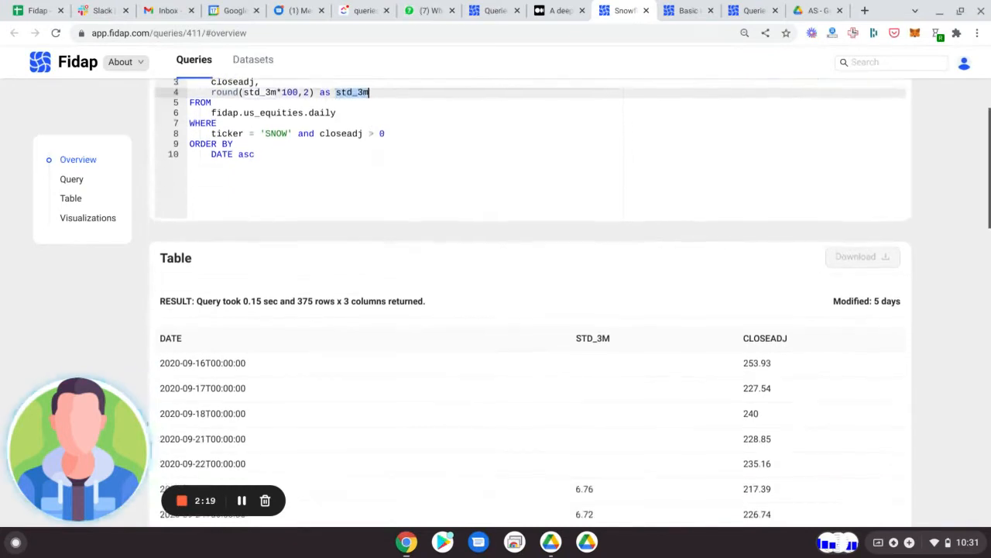
double_click(273, 127)
Step: Show page 38, the last page, of the price and volatility result table to view the most recent dates
scroll(332, 172, down, 3)
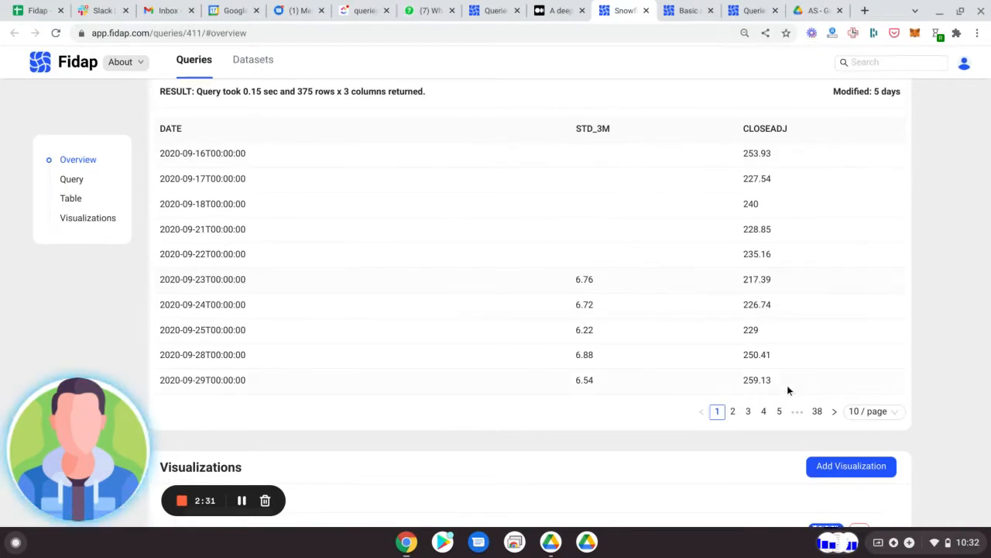
click(818, 412)
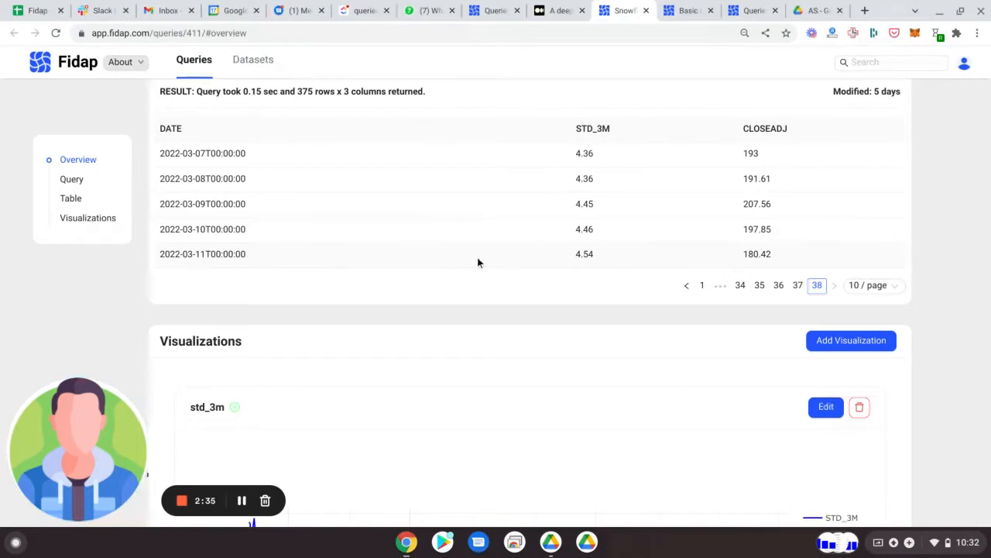
scroll(478, 261, up, 10)
Step: Examine the query's two visualizations, the std_3m volatility chart and the CLOSEADJ price chart
scroll(573, 208, down, 10)
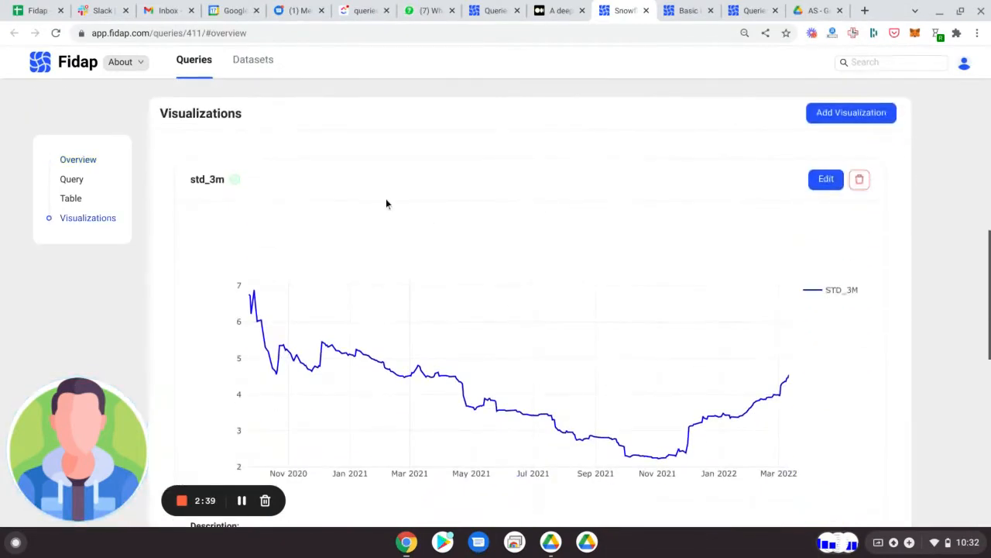
scroll(186, 313, down, 1)
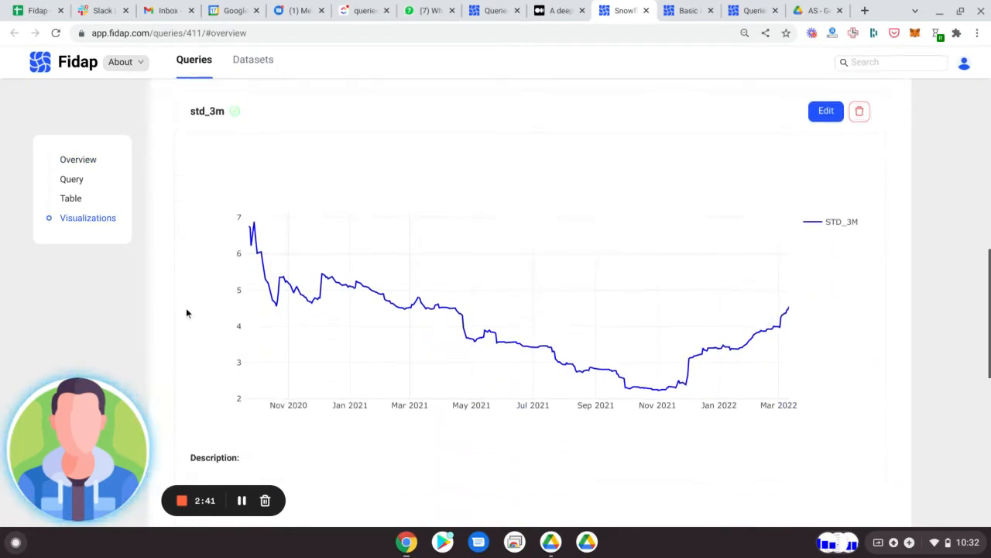
scroll(186, 313, up, 10)
scroll(186, 313, down, 2)
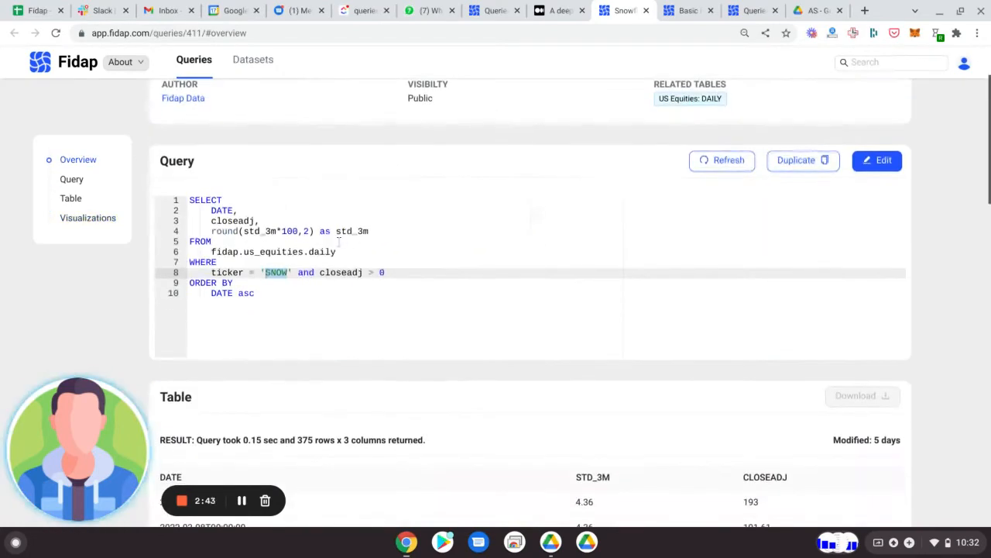
scroll(354, 230, down, 4)
scroll(550, 201, down, 5)
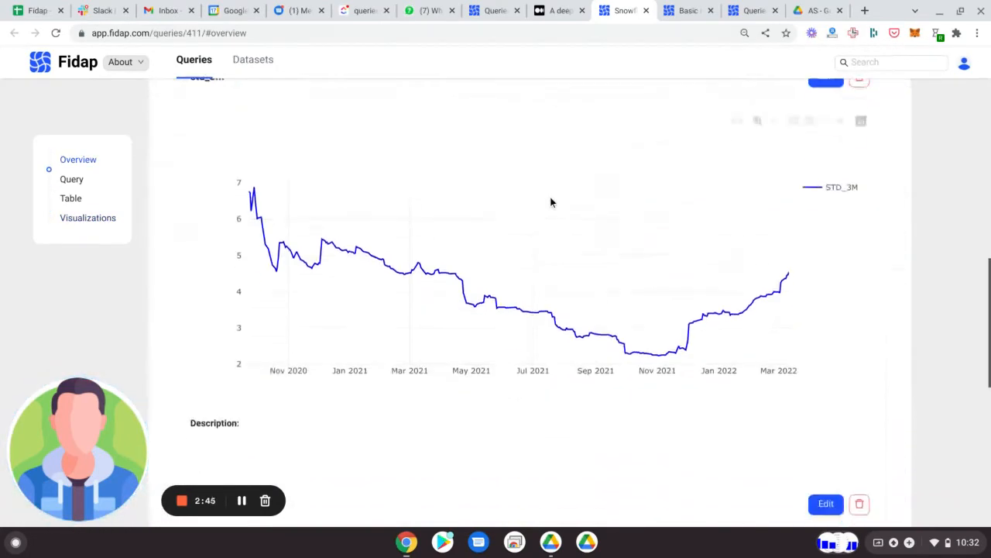
scroll(472, 333, down, 5)
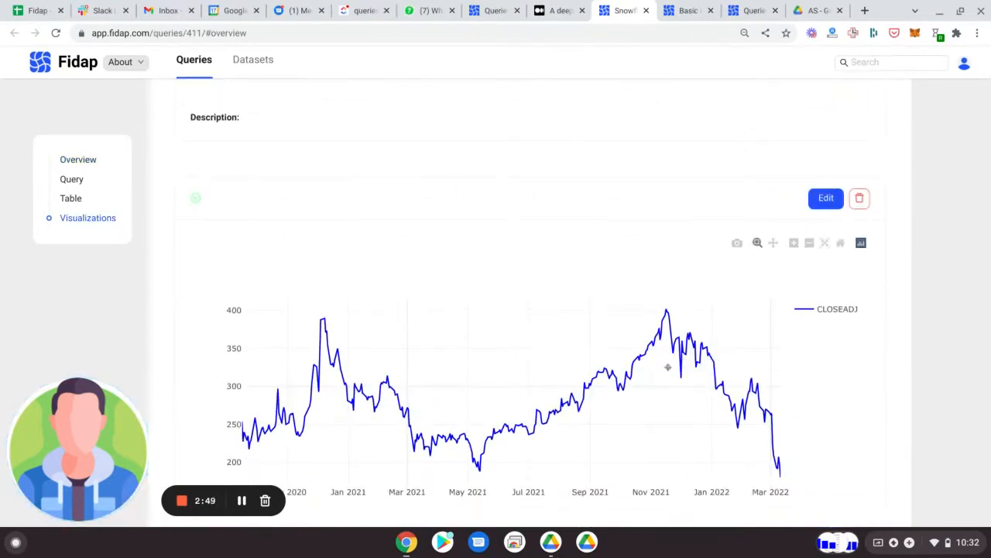
scroll(667, 367, down, 1)
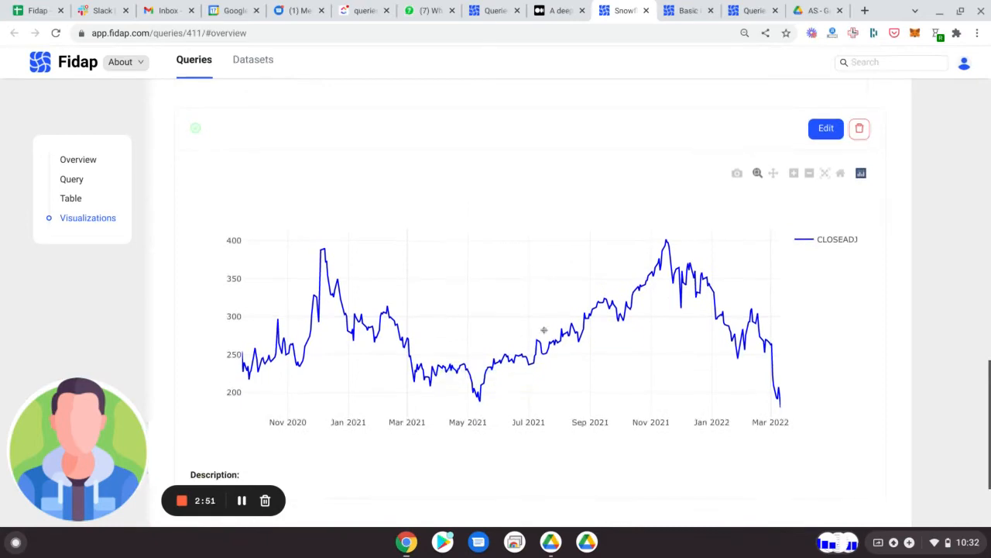
Step: Open the CLOSEADJ line chart in the Visualization Editor, look over its settings, and close the editor without changes
click(822, 127)
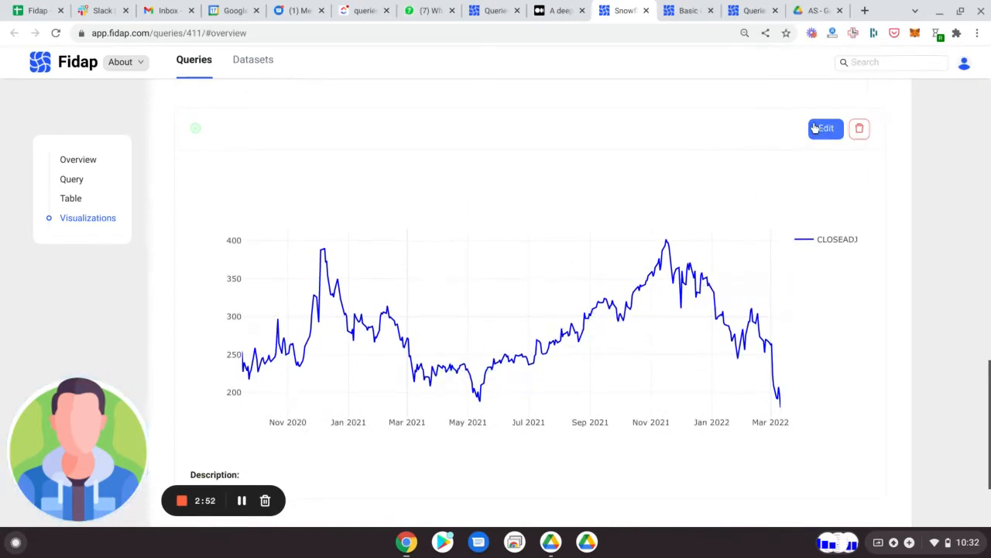
scroll(168, 251, down, 1)
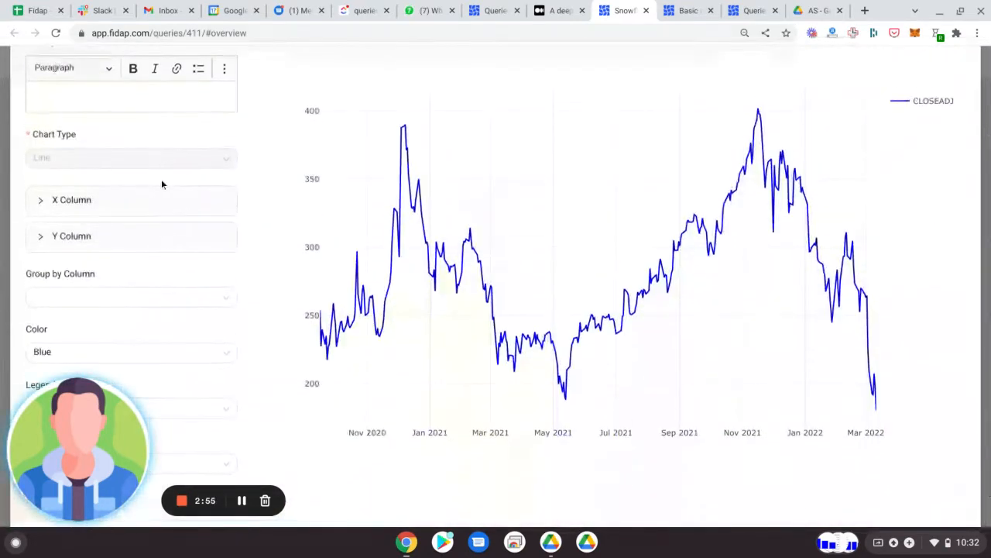
scroll(444, 316, down, 1)
scroll(444, 316, up, 3)
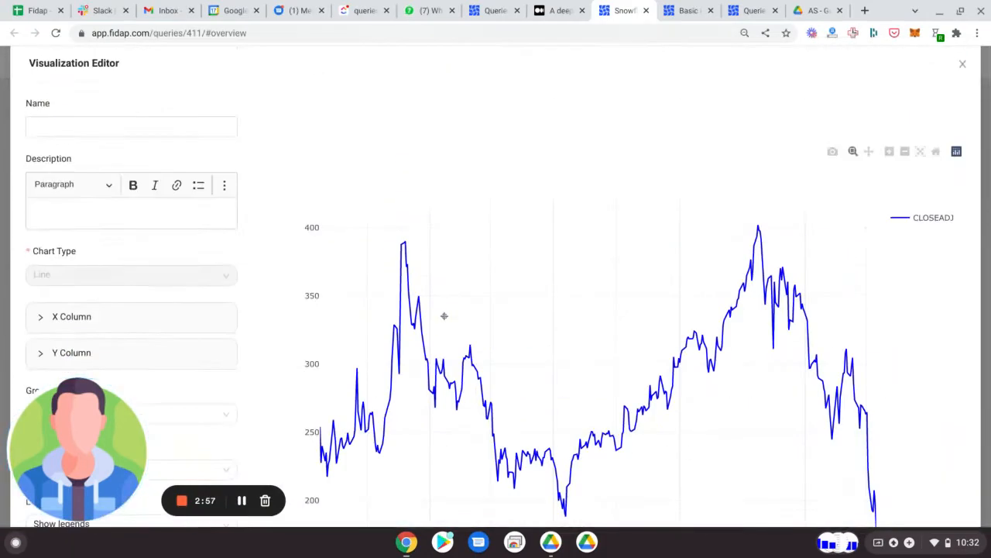
click(963, 66)
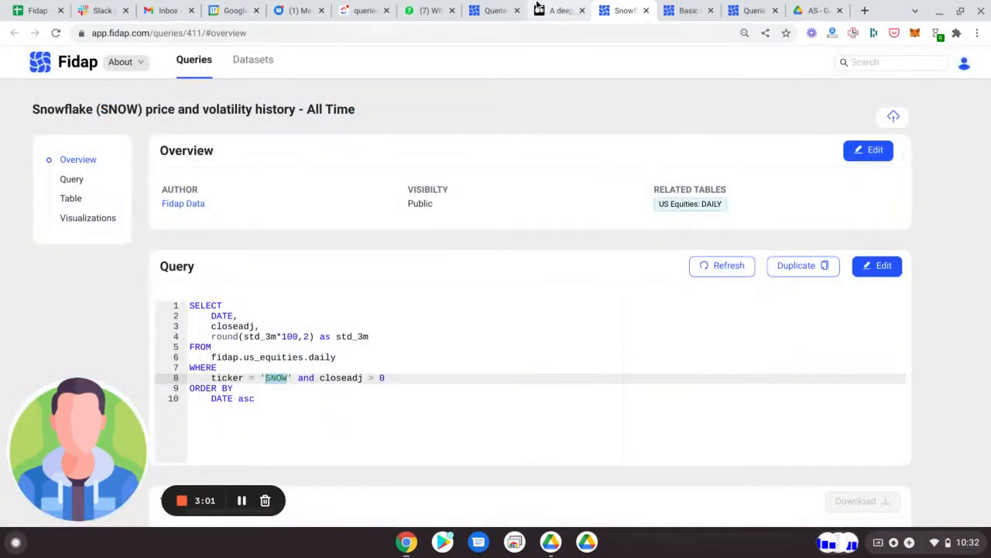
Step: Return to the Snowflake article and compare its price history chart with the historical 3m volatility chart
click(558, 10)
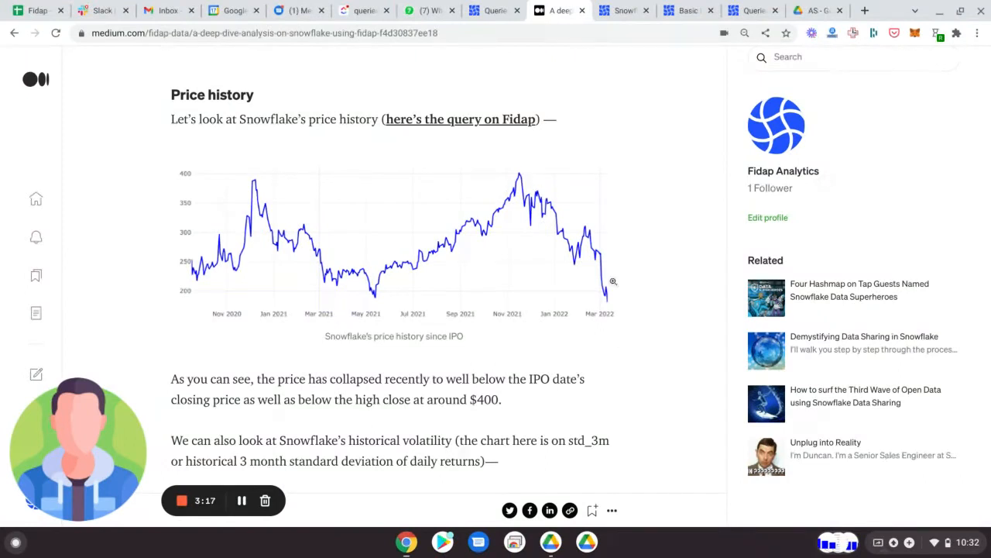
scroll(613, 281, down, 5)
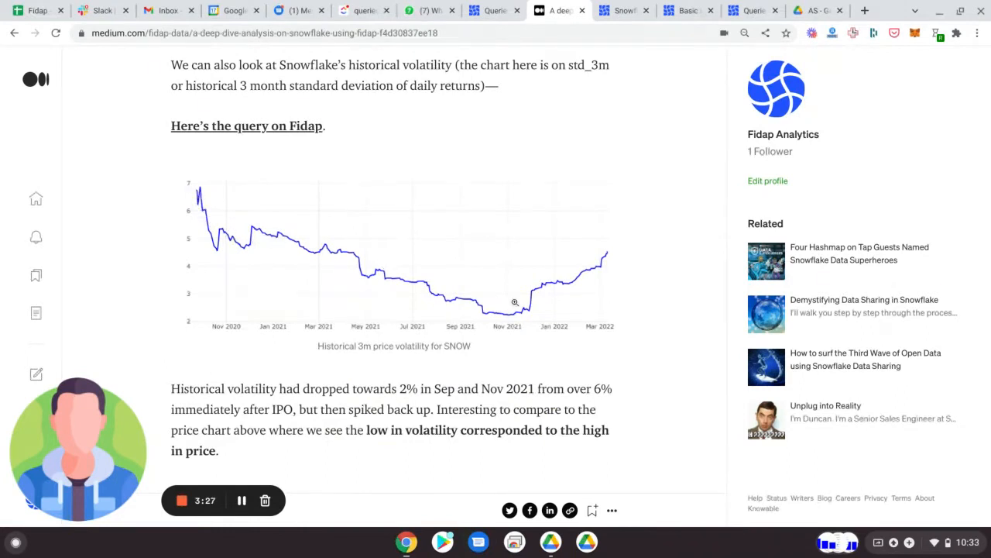
scroll(521, 314, up, 3)
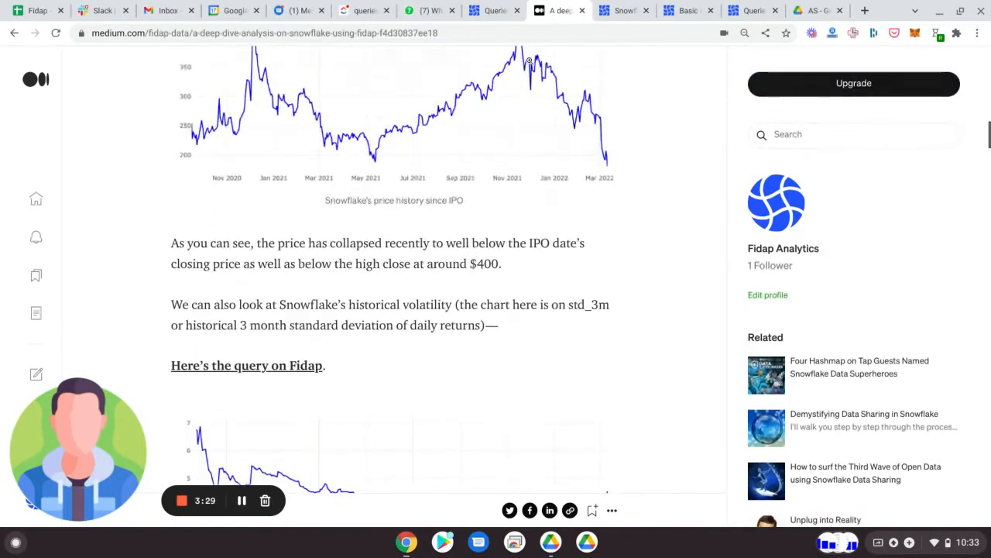
scroll(524, 84, up, 1)
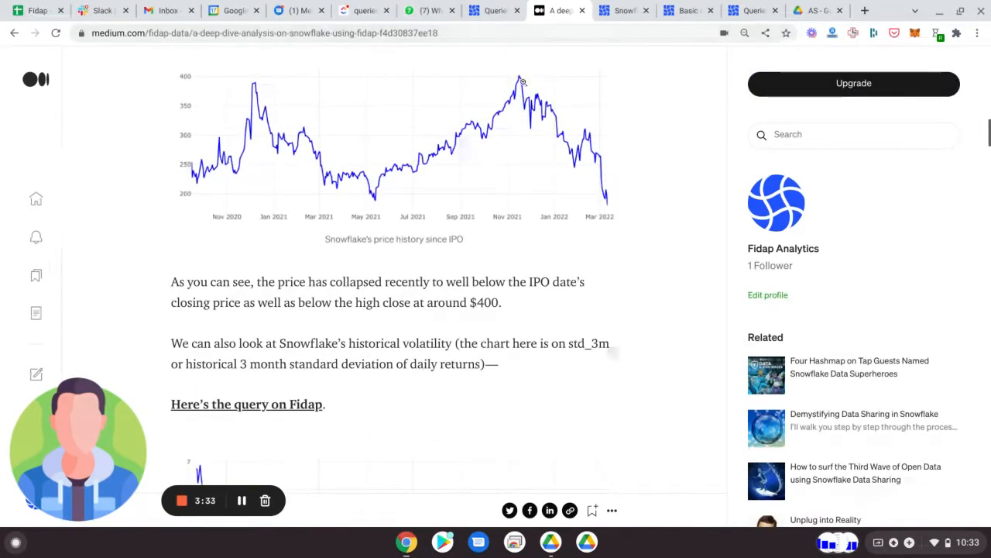
scroll(523, 80, down, 5)
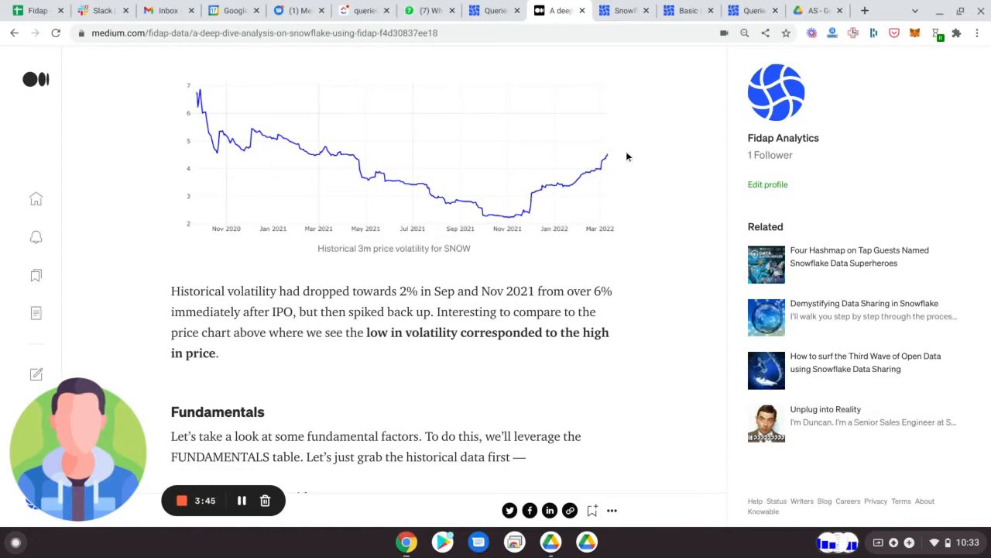
Step: Open the Fidap query linked in the article's Fundamentals section
scroll(626, 155, down, 2)
scroll(626, 155, down, 2)
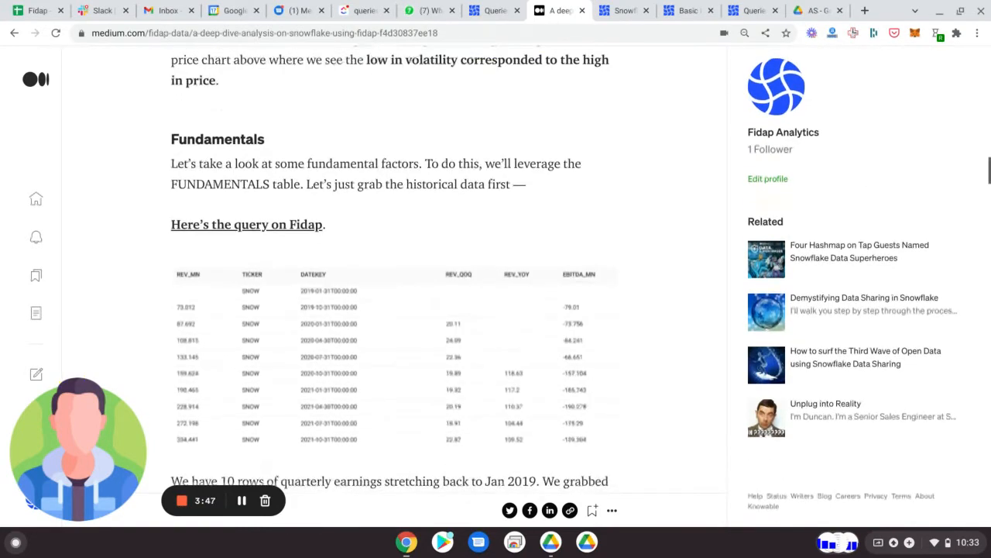
scroll(502, 201, down, 1)
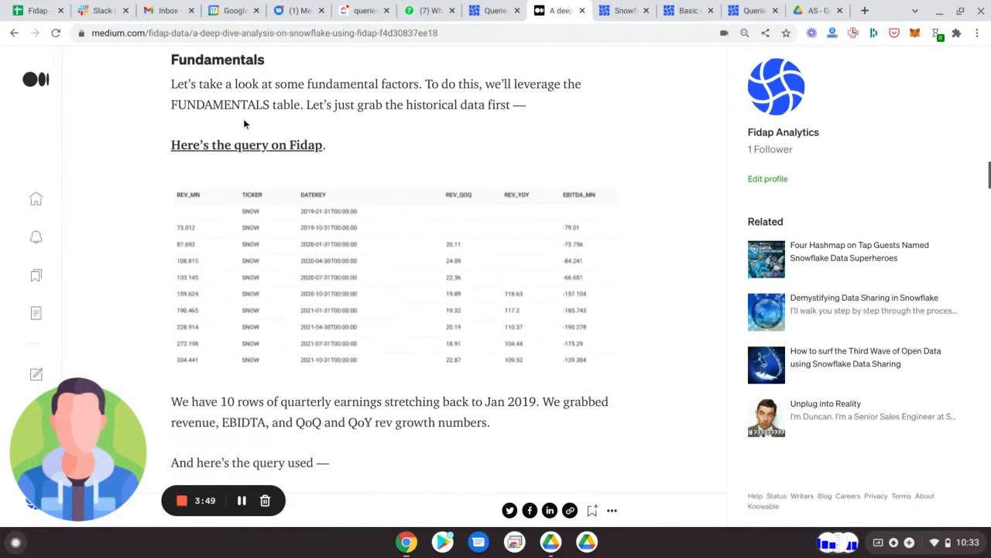
click(298, 147)
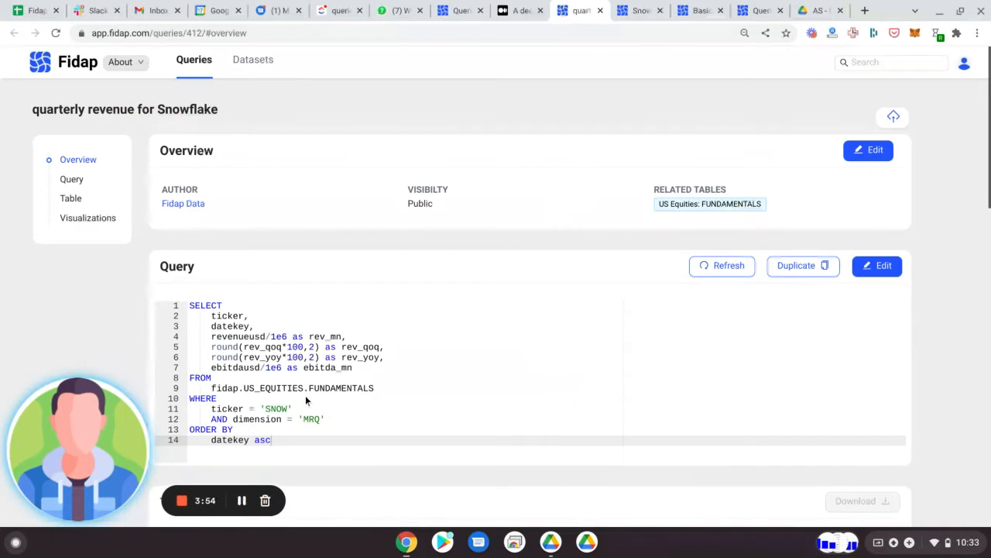
Step: Review the quarterly revenue query's SQL, highlighting the FUNDAMENTALS source table and the rev_yoy field
click(345, 386)
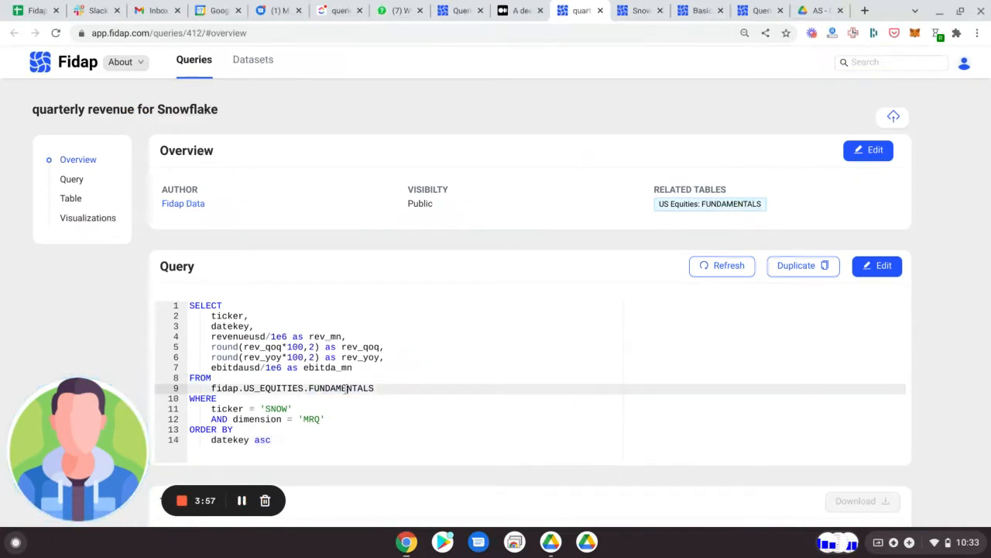
double_click(344, 388)
scroll(376, 343, down, 1)
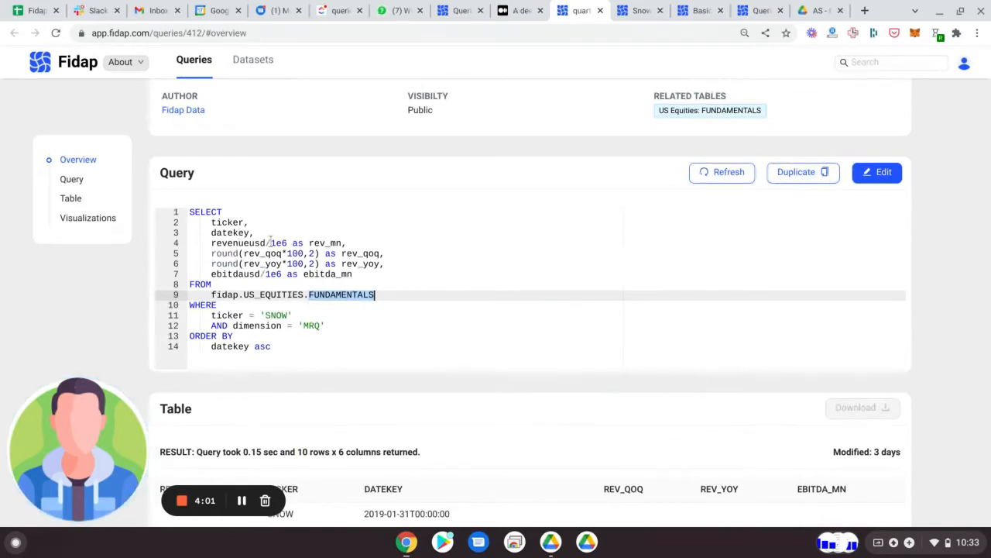
scroll(356, 234, down, 3)
scroll(354, 233, up, 2)
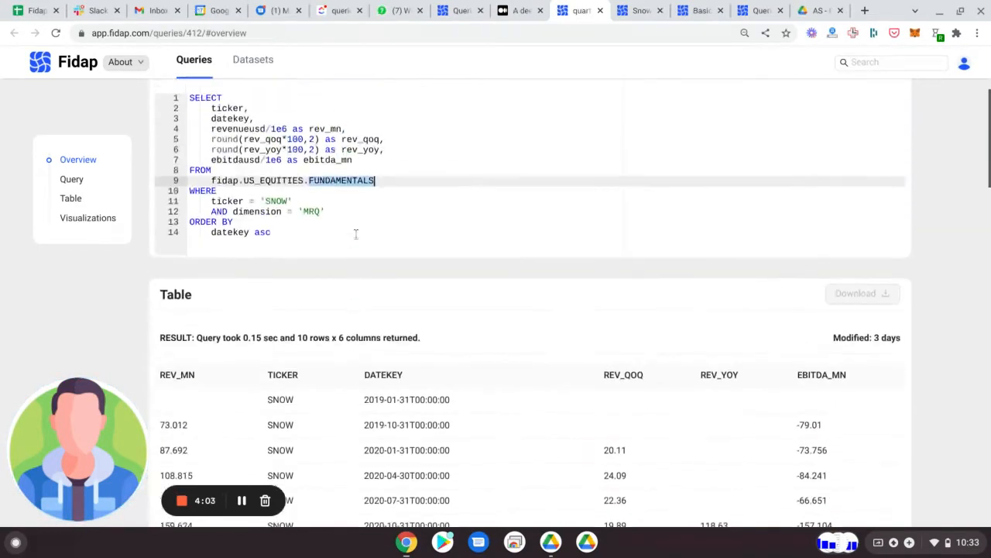
double_click(273, 152)
Step: Examine the quarterly result table and the charts for Snowflake EBIDTA, revenue growth (quarter over year) and revenue in millions
scroll(382, 232, down, 2)
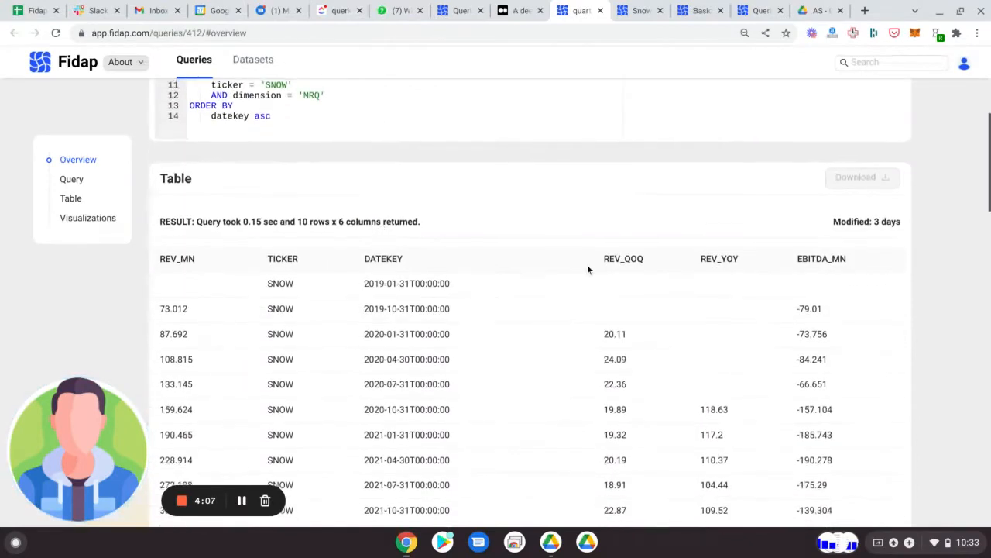
scroll(587, 269, down, 2)
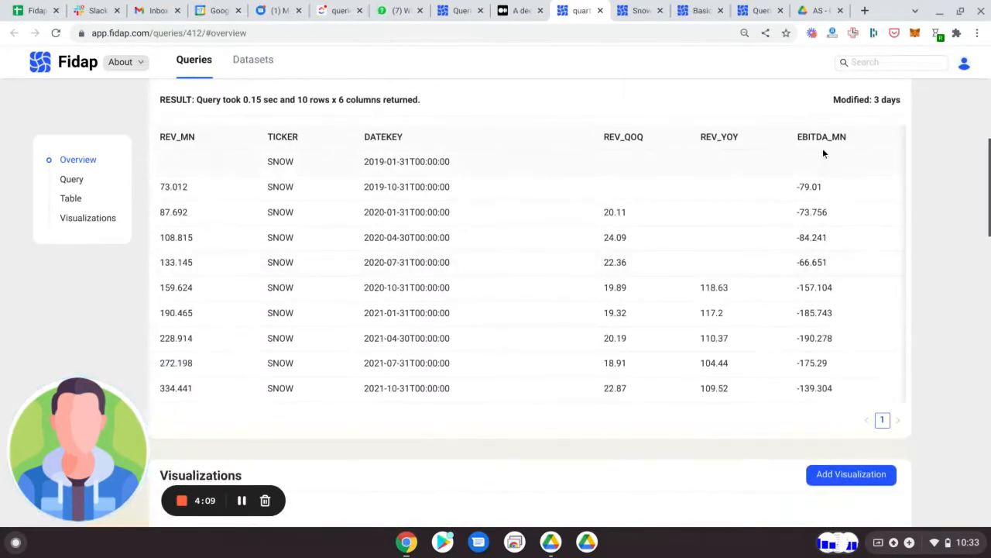
scroll(804, 297, down, 6)
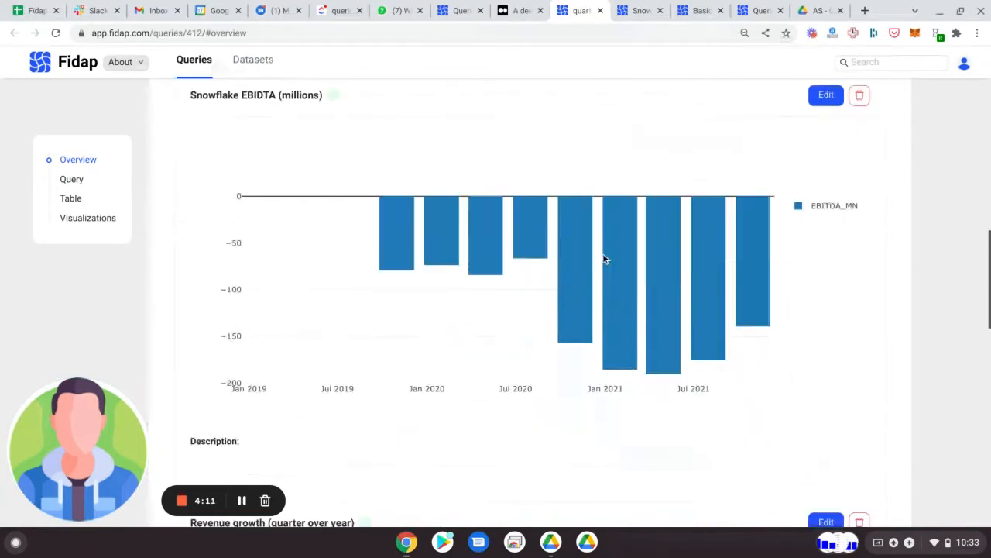
scroll(604, 260, down, 10)
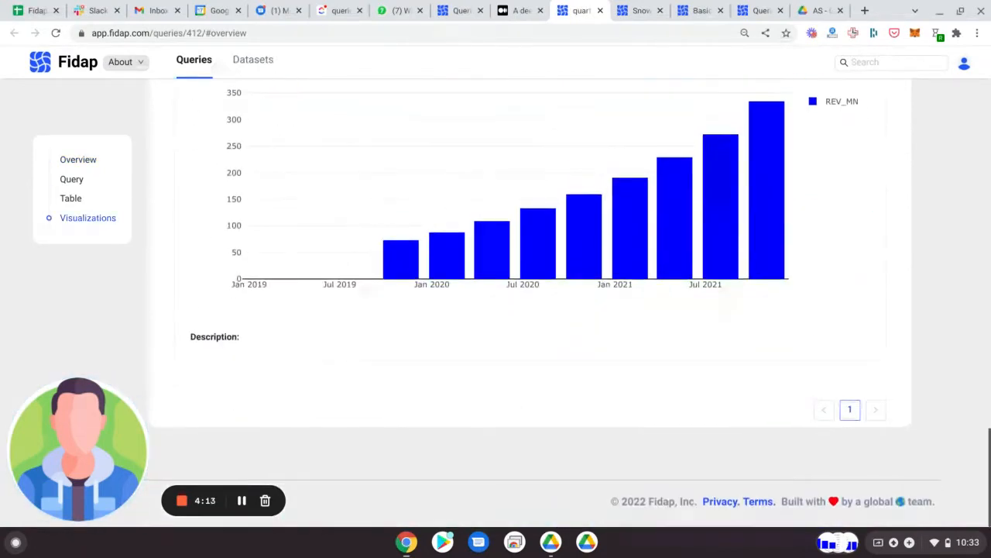
scroll(604, 287, up, 18)
scroll(604, 286, down, 15)
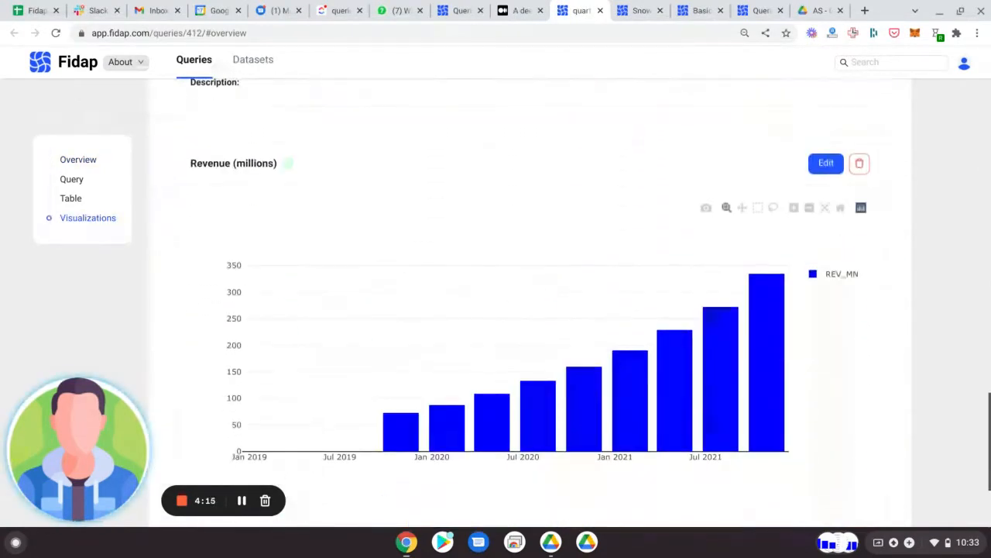
scroll(496, 310, up, 5)
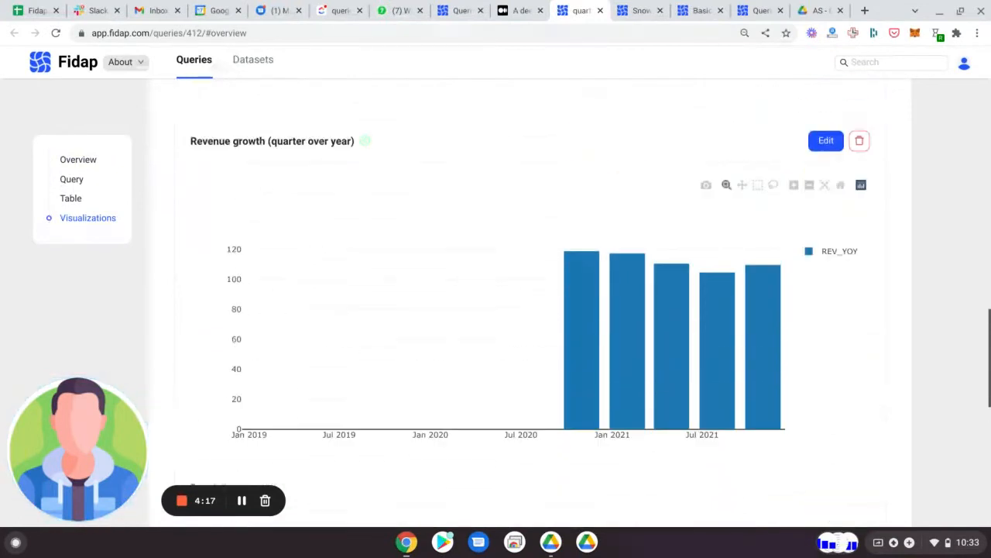
scroll(531, 361, up, 1)
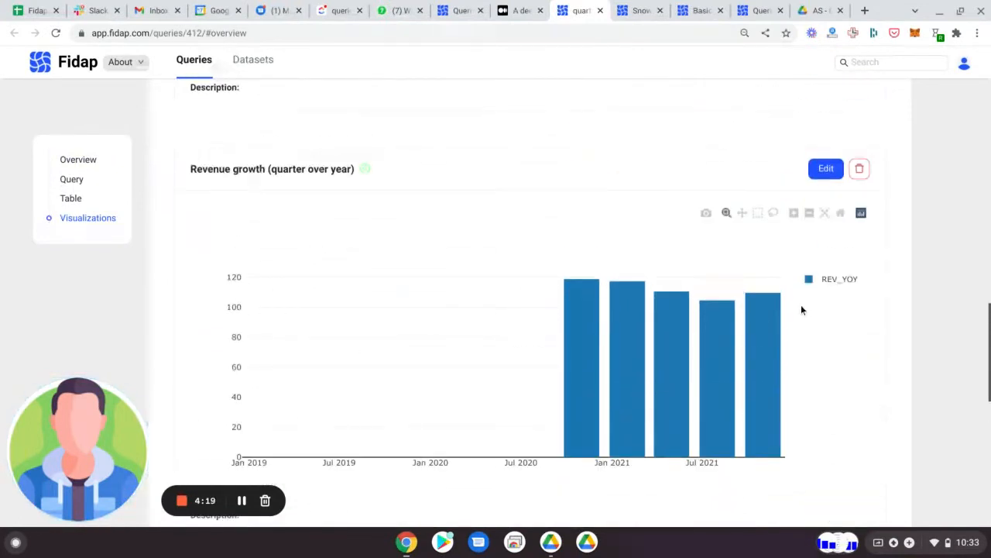
scroll(659, 279, up, 3)
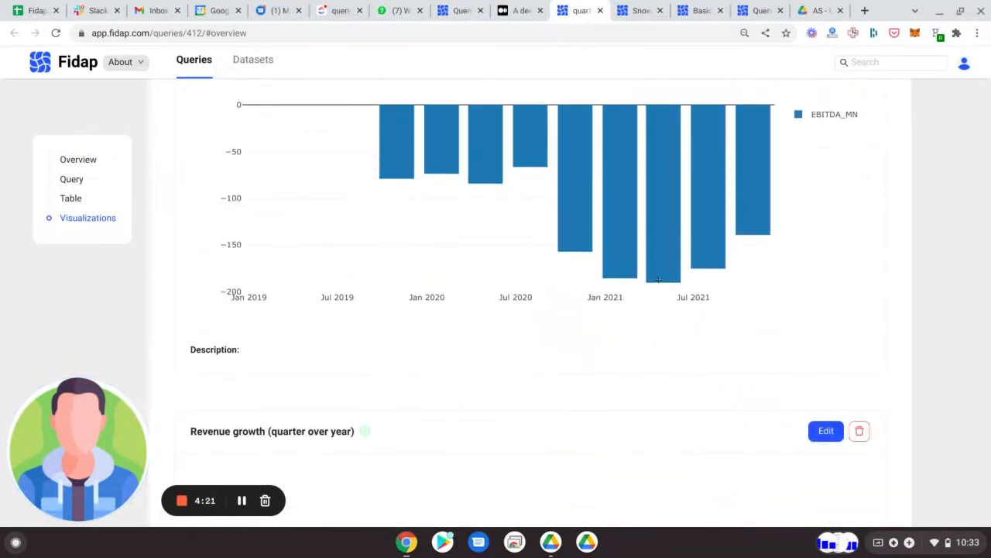
Step: Return to the Snowflake article and open the Fidap query linked in its Insider transactions section
scroll(658, 280, up, 2)
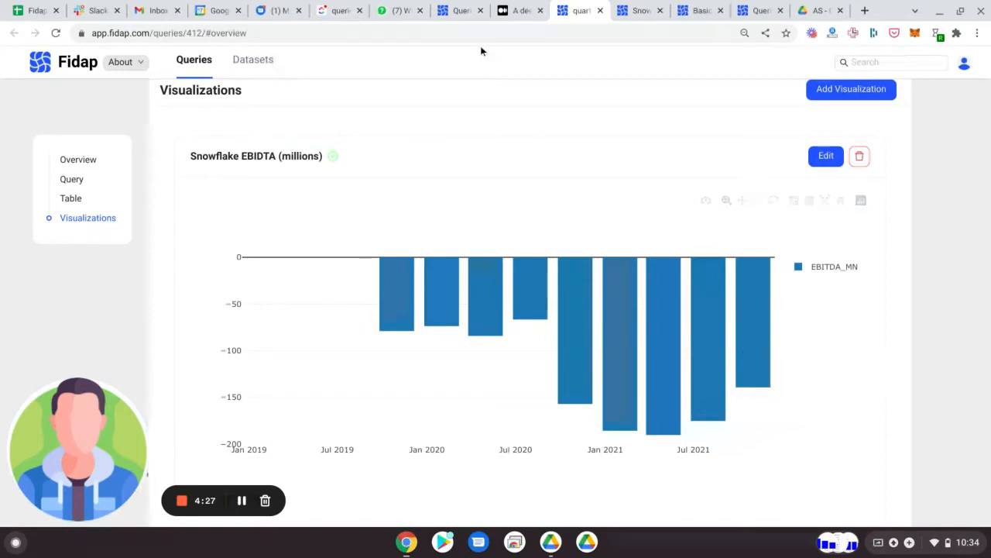
click(519, 5)
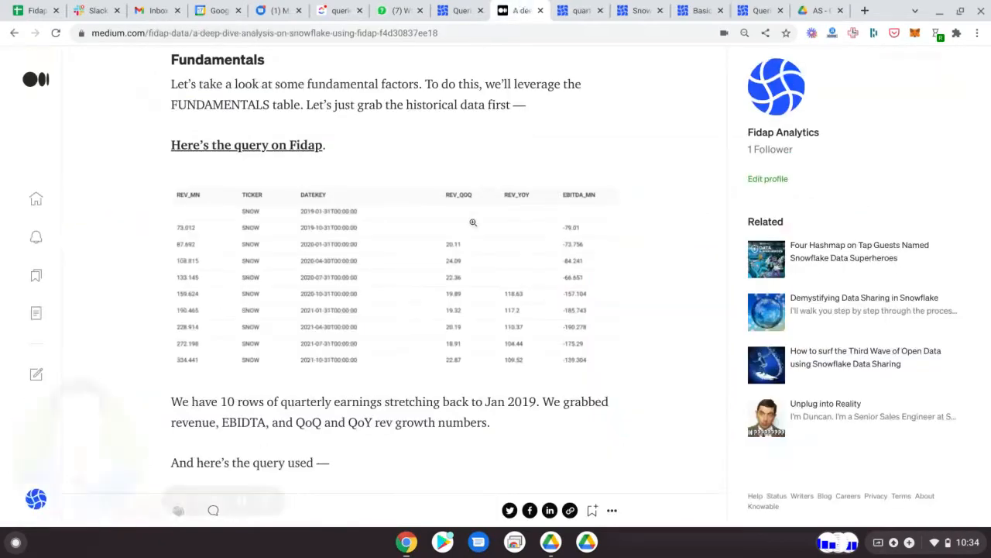
scroll(472, 222, down, 2)
scroll(473, 223, down, 7)
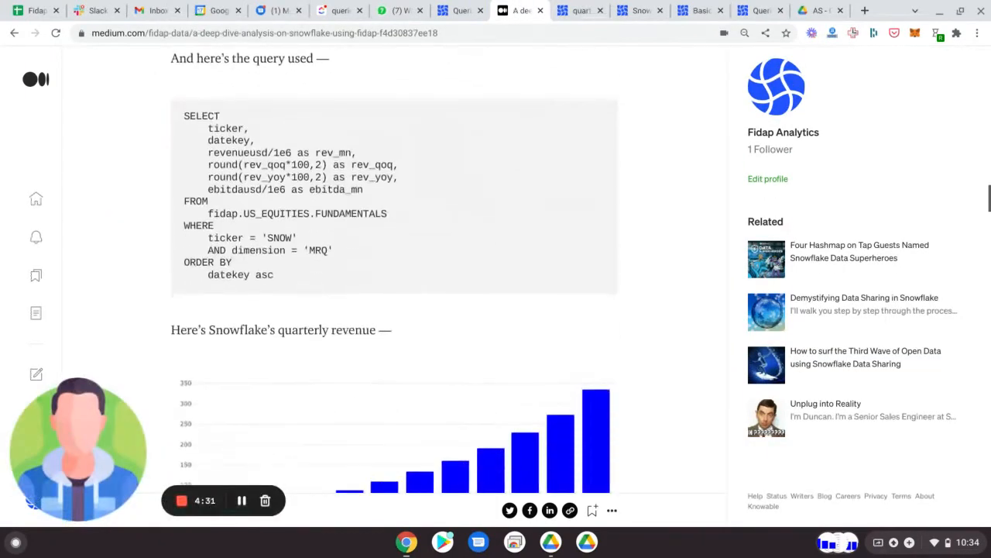
scroll(472, 223, up, 4)
scroll(472, 223, down, 3)
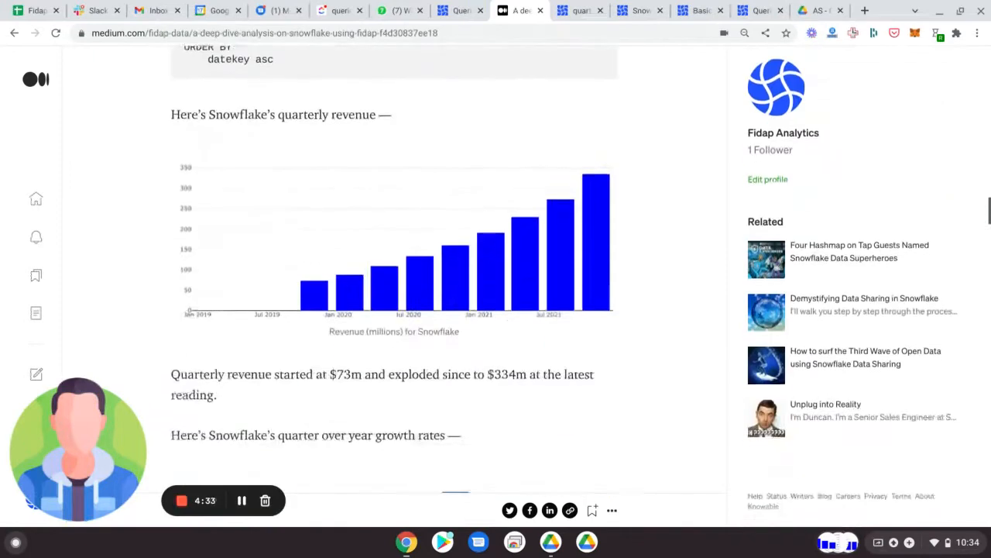
scroll(473, 223, down, 3)
scroll(391, 279, down, 12)
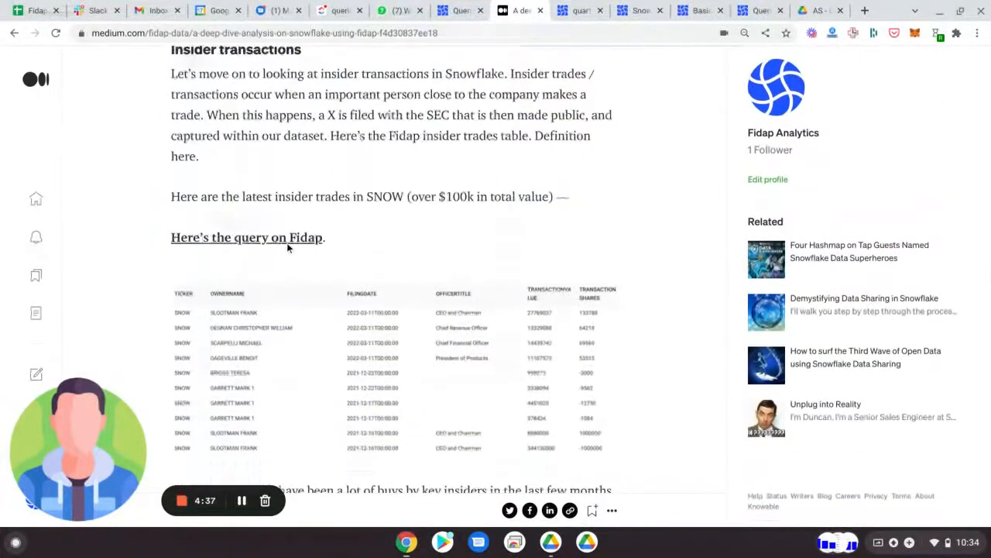
click(290, 242)
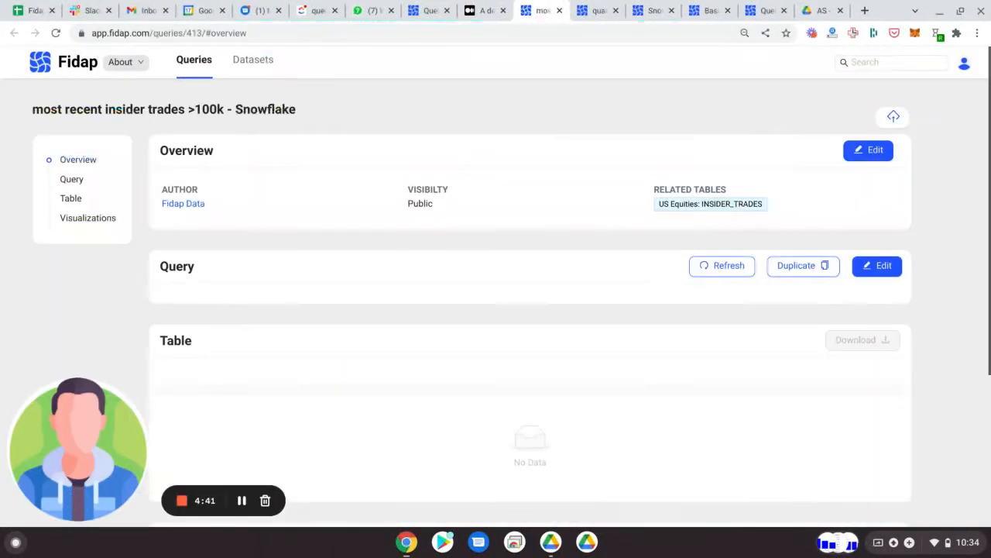
Step: Review the insider trades query's SQL, highlighting the SNOW ticker in its filter condition
scroll(584, 263, down, 1)
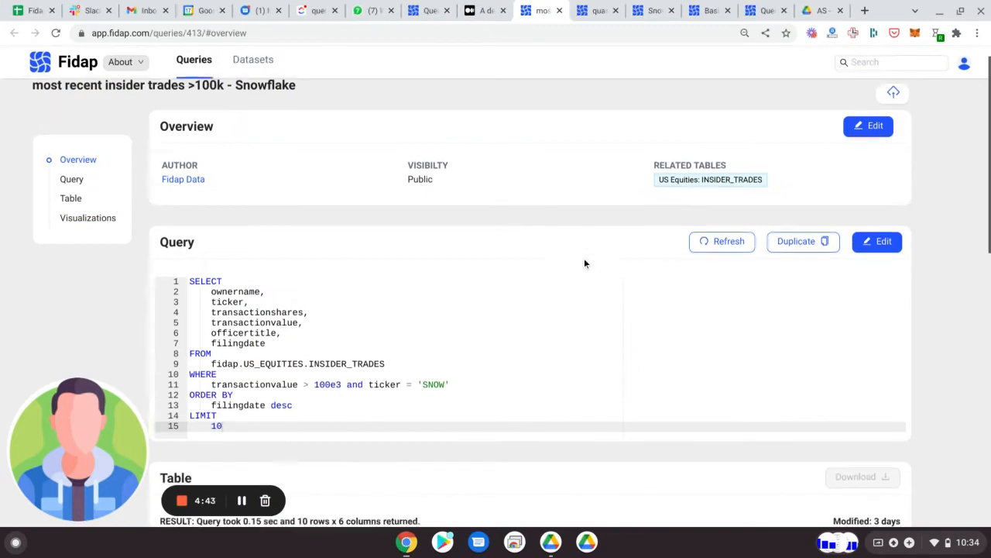
scroll(584, 263, down, 1)
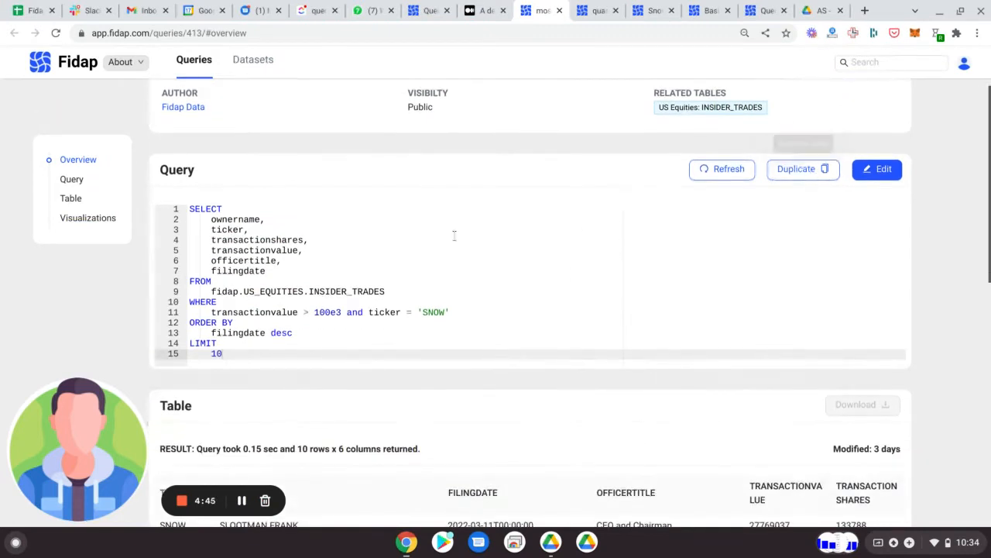
double_click(434, 313)
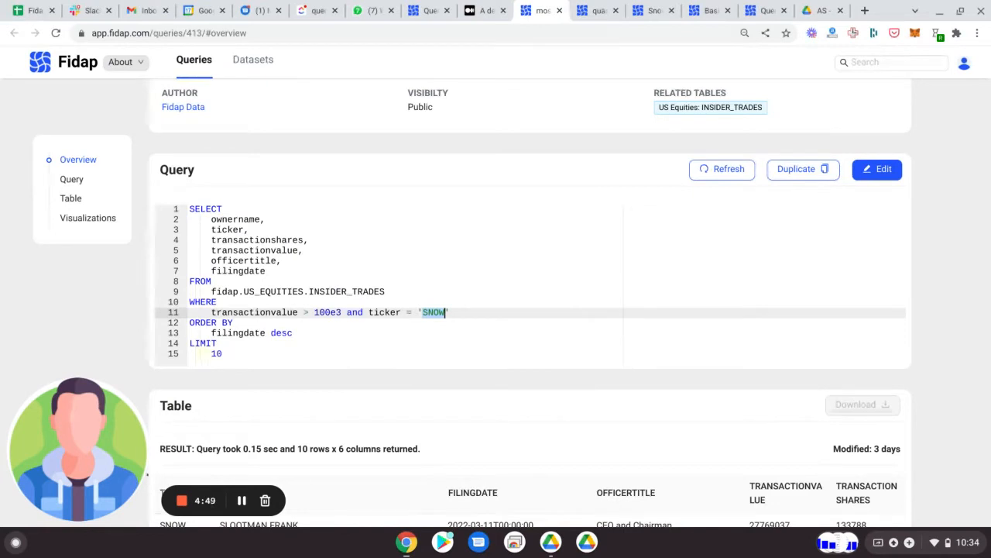
Step: Examine the insider trades result table against its SQL, checking filing dates, officer titles, transaction values and transaction shares
scroll(473, 293, down, 3)
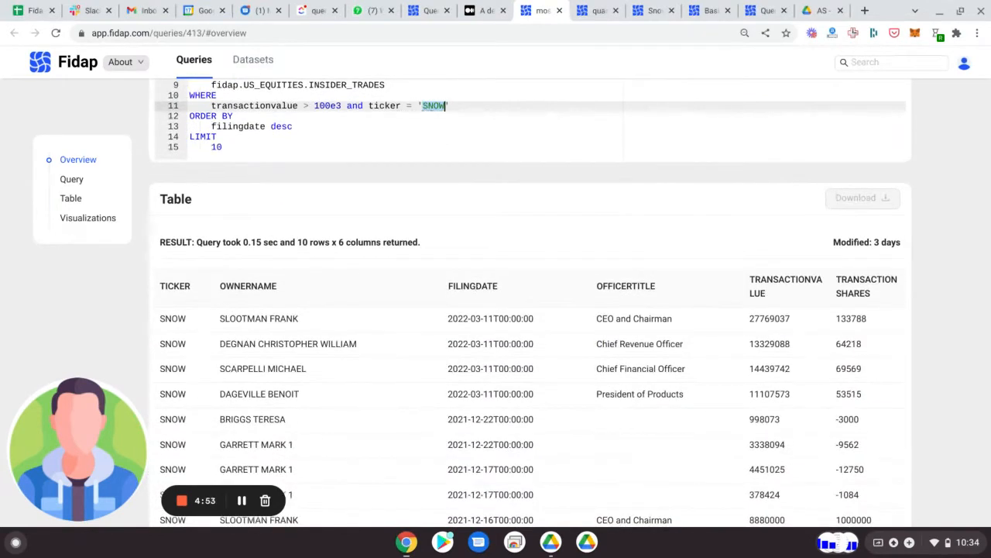
scroll(531, 310, up, 4)
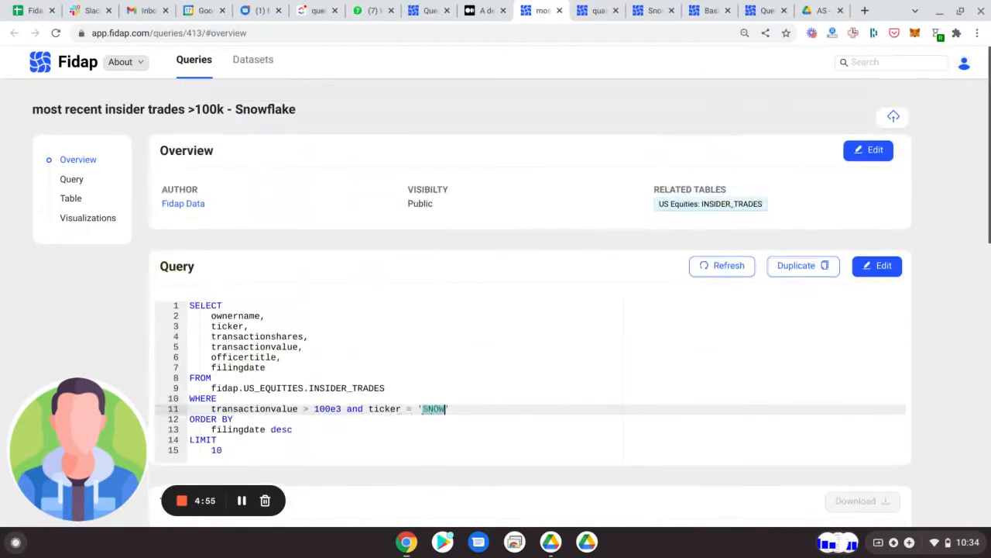
scroll(531, 310, down, 4)
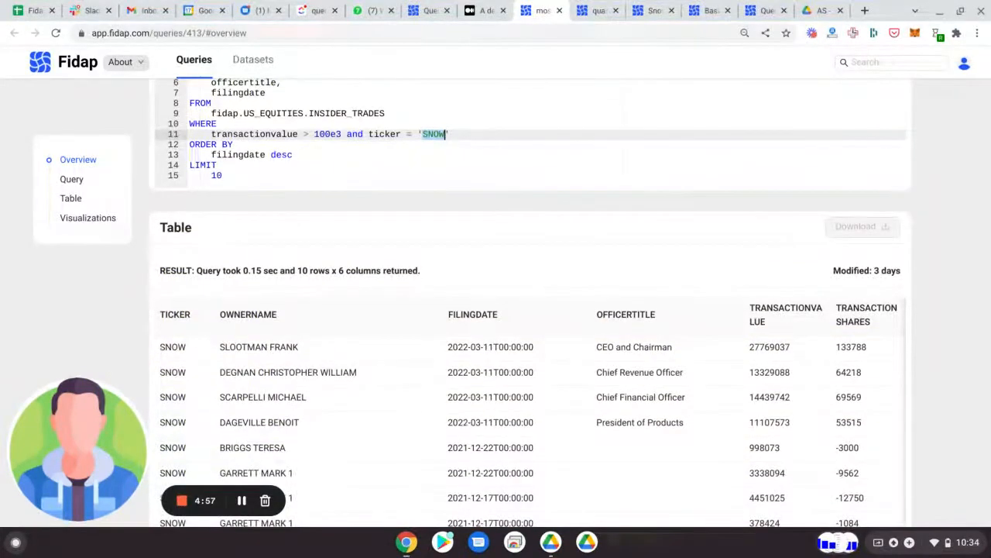
scroll(531, 310, up, 4)
scroll(531, 310, down, 5)
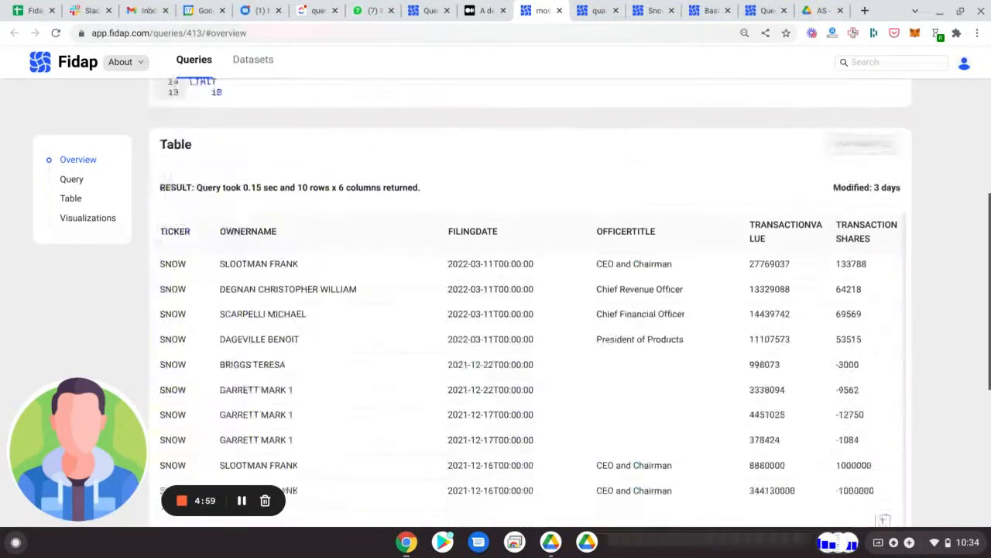
scroll(530, 309, down, 1)
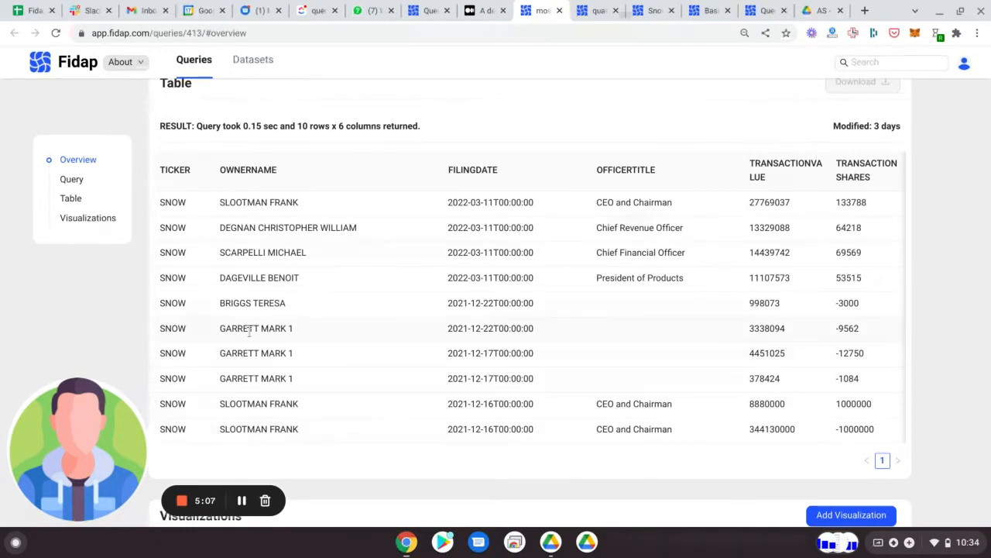
scroll(466, 347, down, 2)
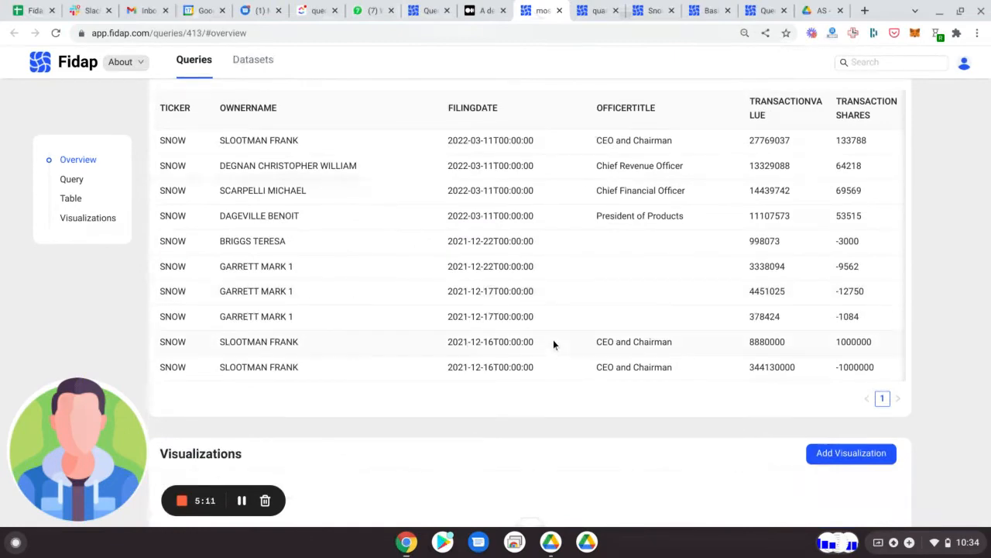
Step: Go back to the Snowflake article and examine the chart of insider sales of SNOW by month
click(430, 10)
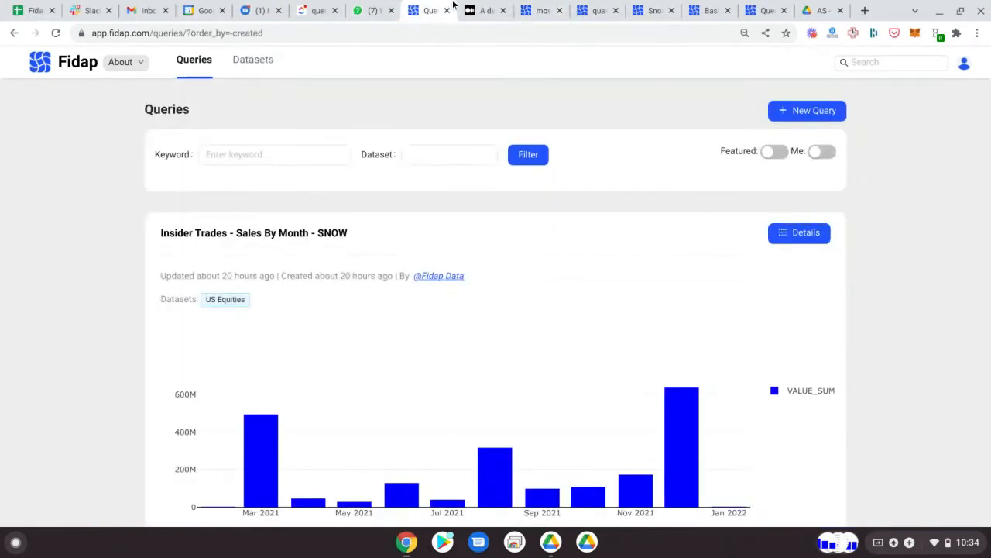
click(469, 9)
scroll(388, 249, down, 5)
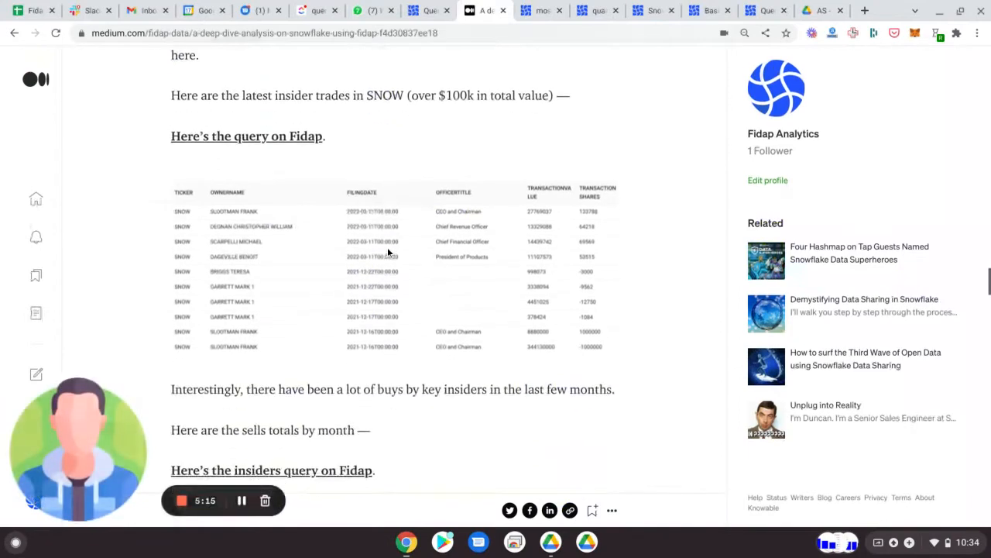
scroll(387, 252, down, 3)
scroll(387, 253, up, 3)
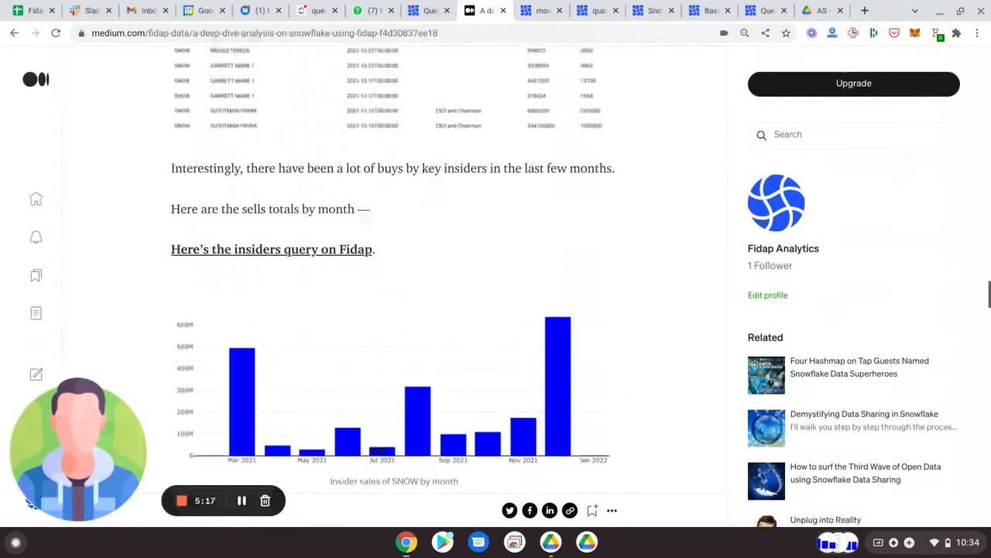
scroll(387, 253, down, 2)
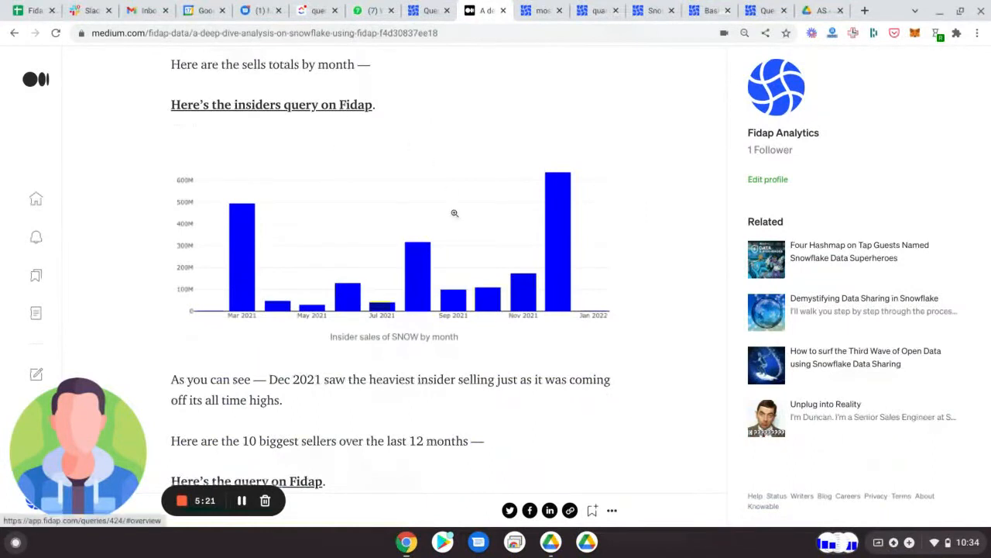
scroll(518, 262, down, 1)
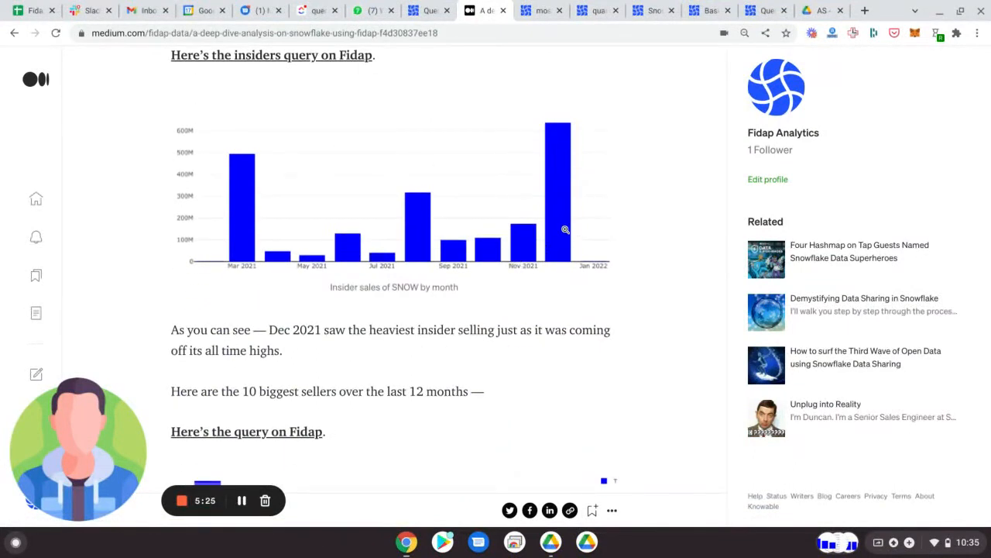
Step: Examine the article's chart and table of the largest sellers of Snowflake stock over the last 12 months
scroll(560, 213, down, 5)
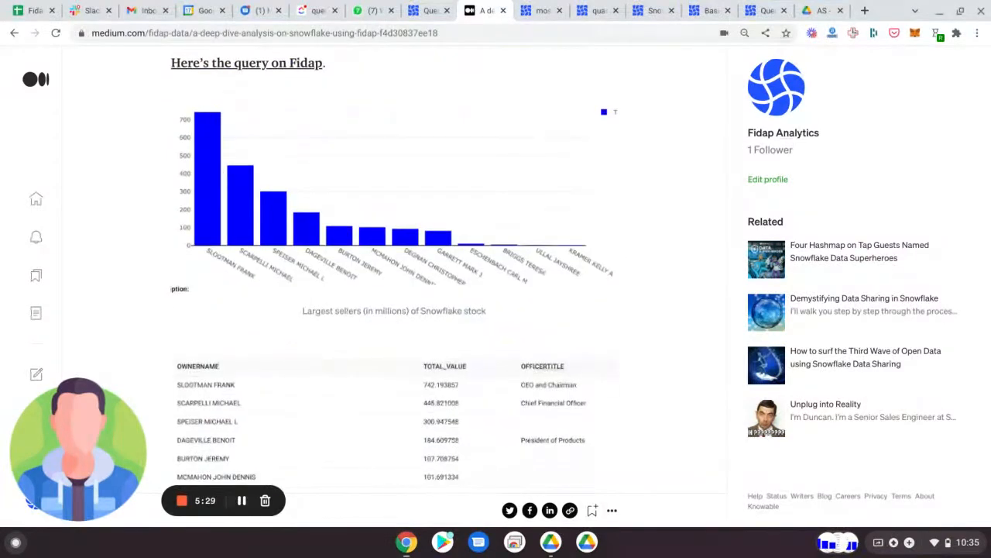
scroll(358, 190, up, 2)
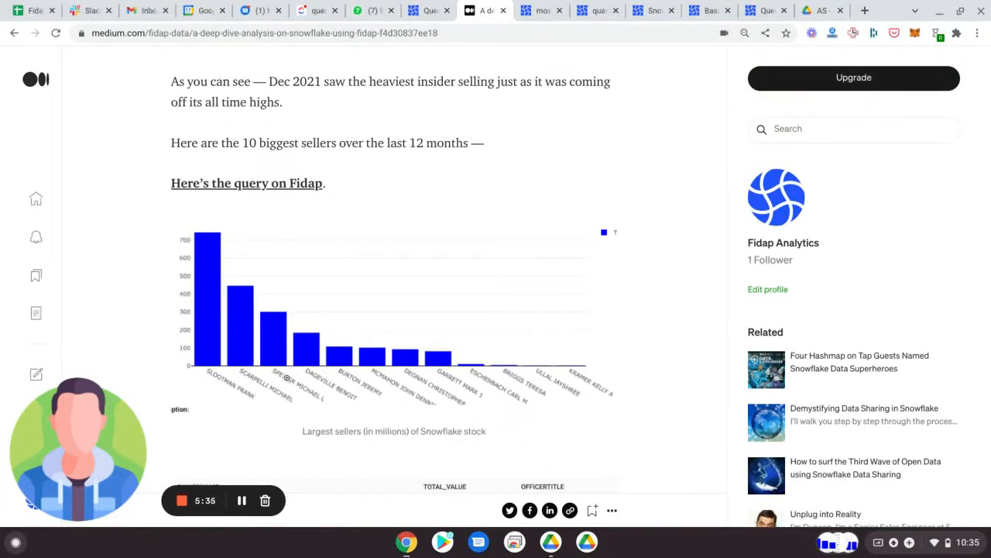
scroll(374, 332, down, 8)
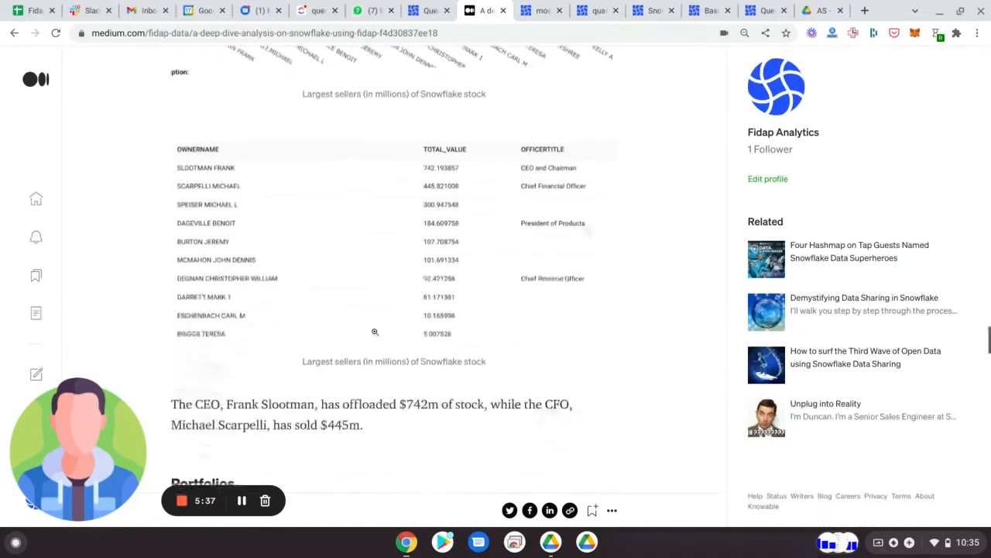
Step: Read the article's Portfolios section on 13F institutional shareholders and open its linked Fidap query
scroll(387, 309, down, 3)
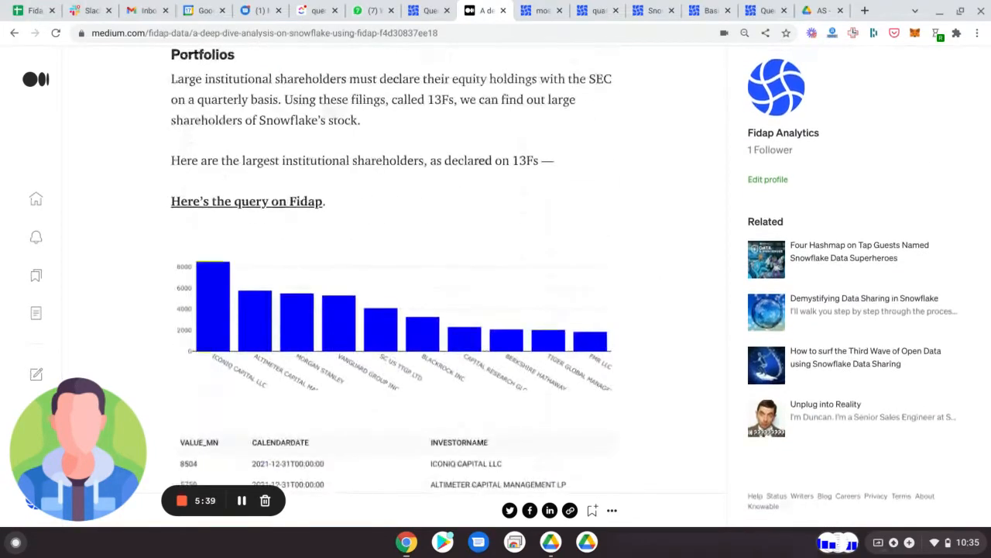
scroll(388, 271, up, 1)
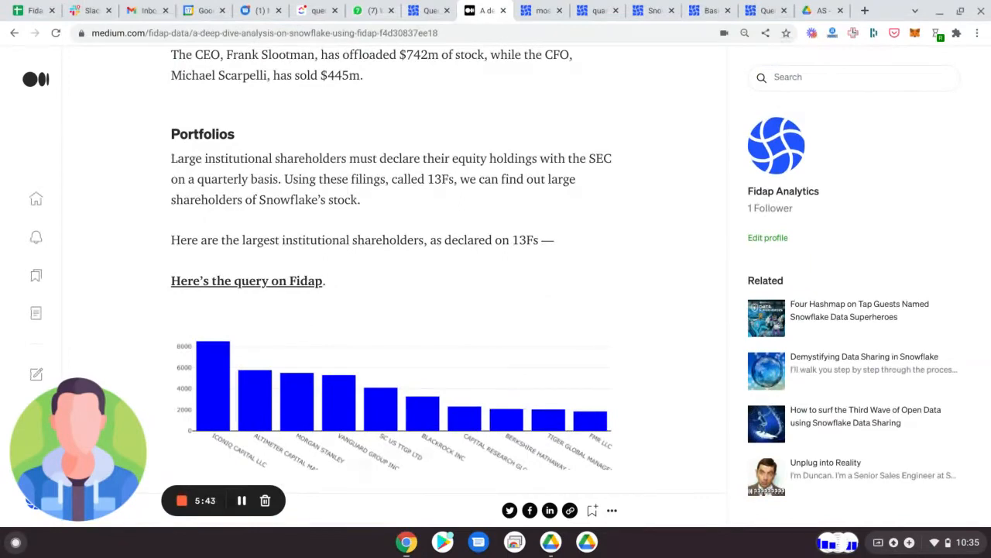
scroll(489, 172, down, 2)
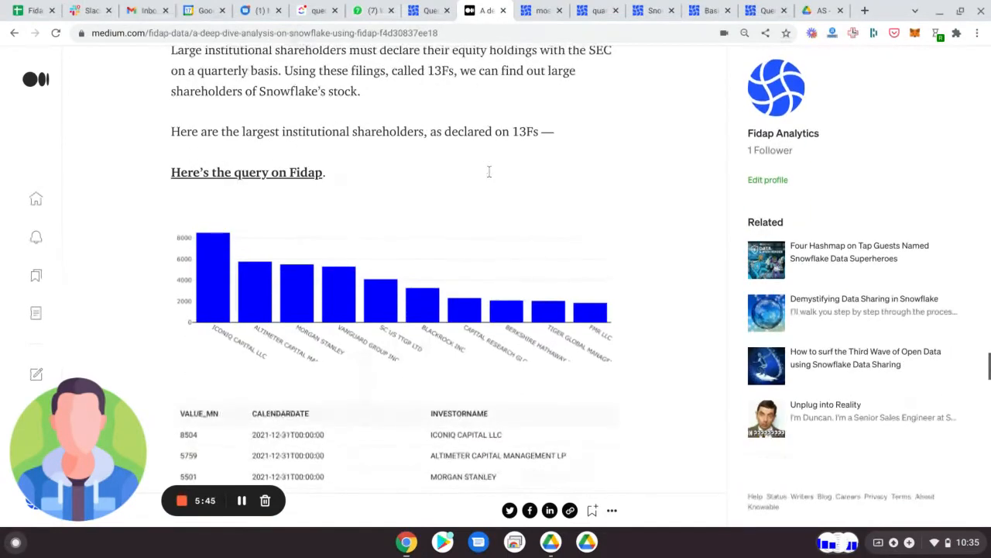
scroll(489, 172, up, 1)
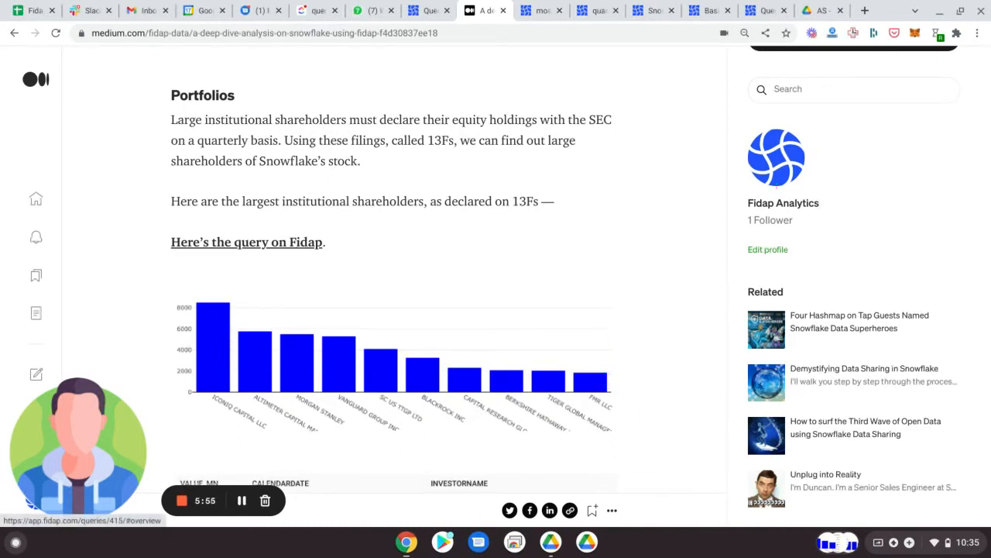
click(299, 242)
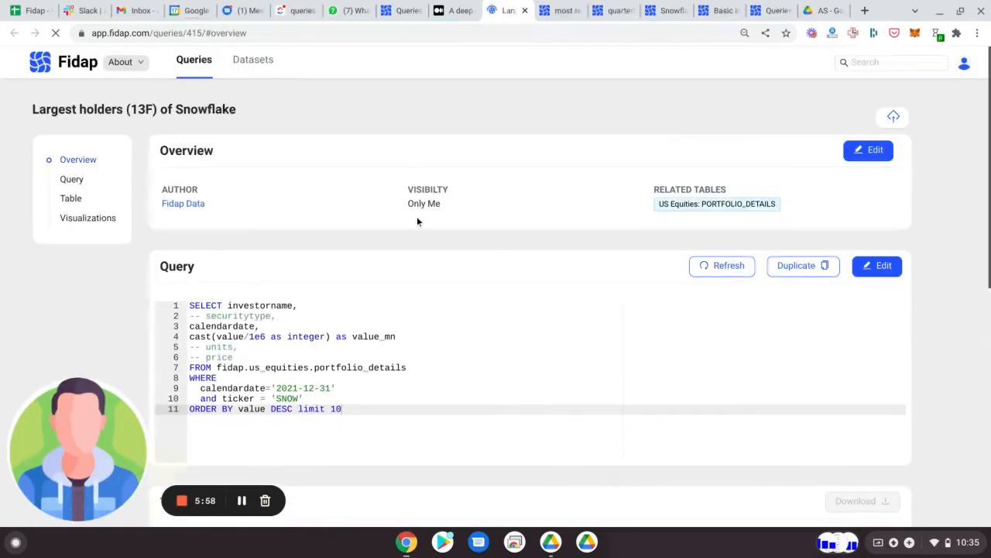
Step: Set the Largest holders (13F) of Snowflake query's visibility to Public, mark it as Featured and save
click(860, 152)
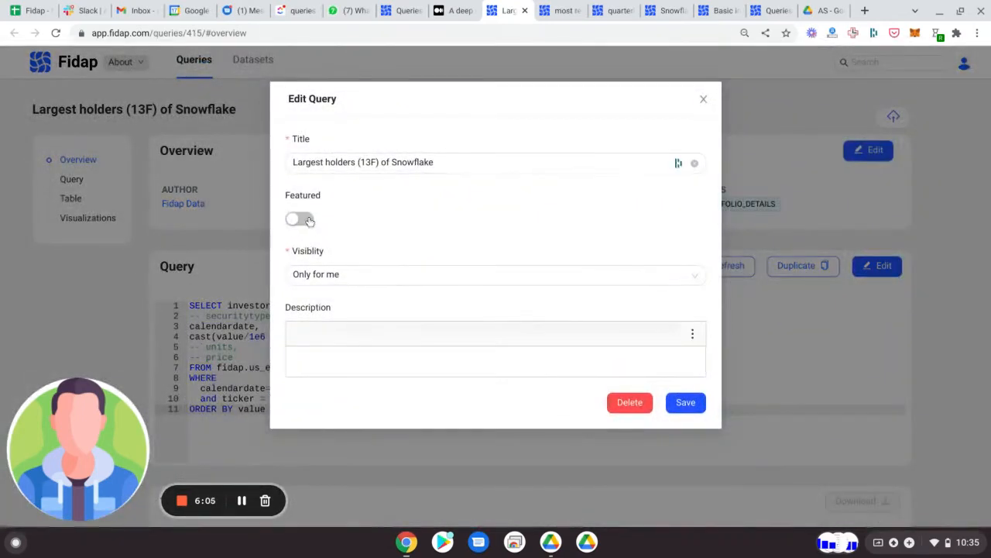
click(350, 281)
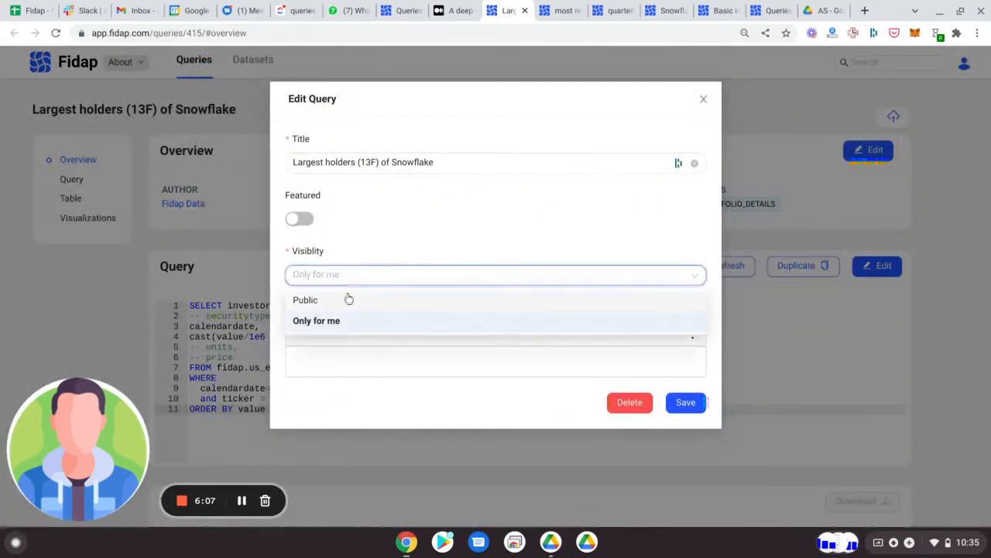
click(346, 298)
click(300, 220)
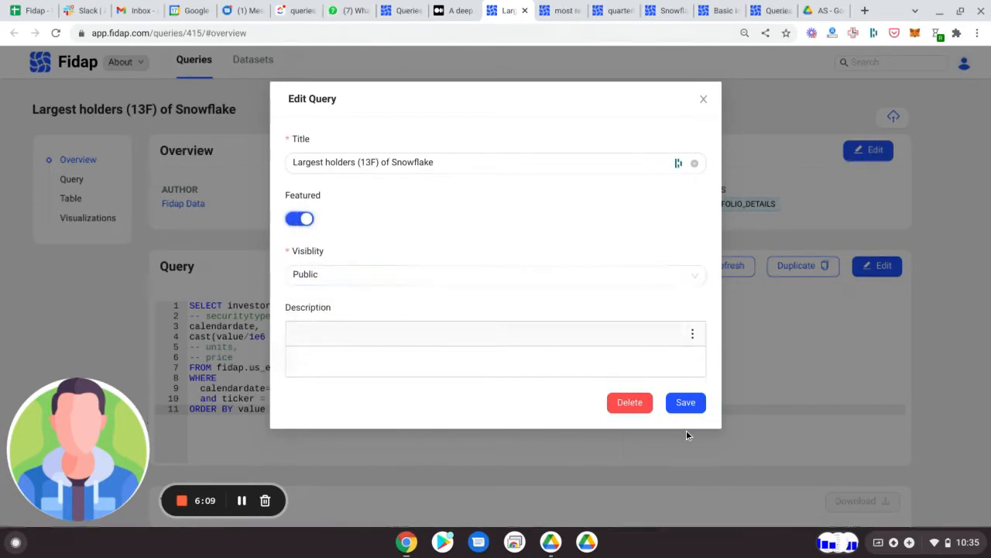
click(686, 409)
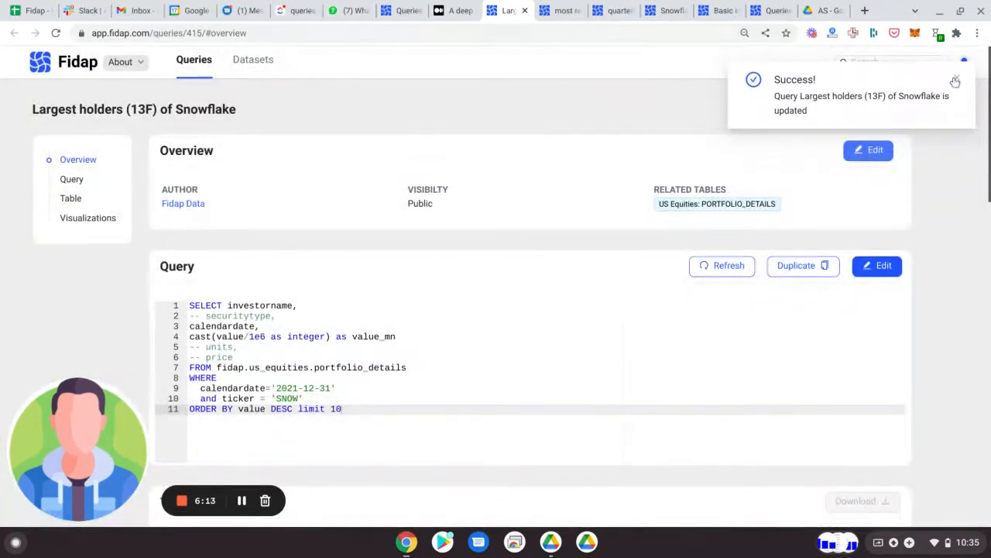
click(956, 79)
Step: Review the largest holders query's SQL on portfolio_details and its result table of investors by value
scroll(523, 260, down, 2)
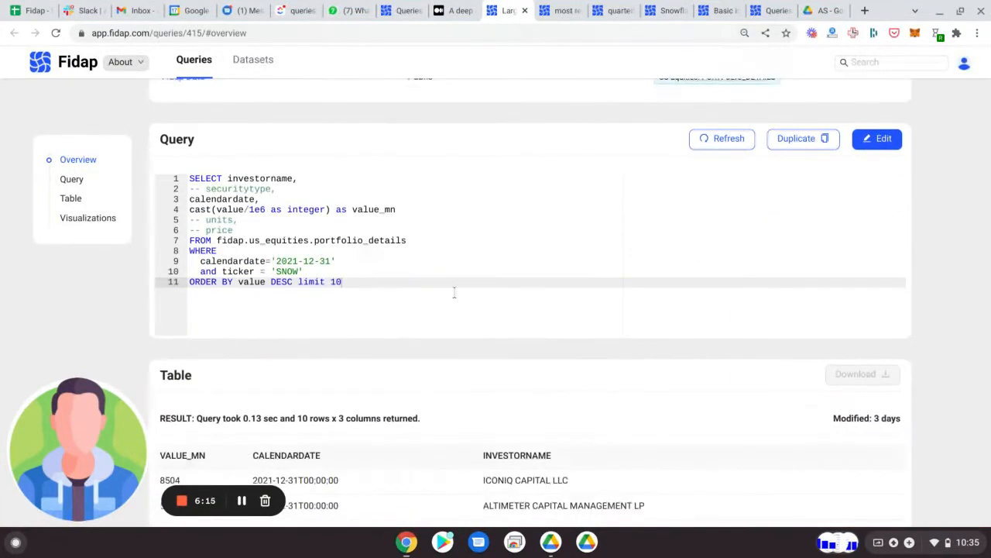
scroll(455, 292, up, 1)
scroll(454, 292, down, 1)
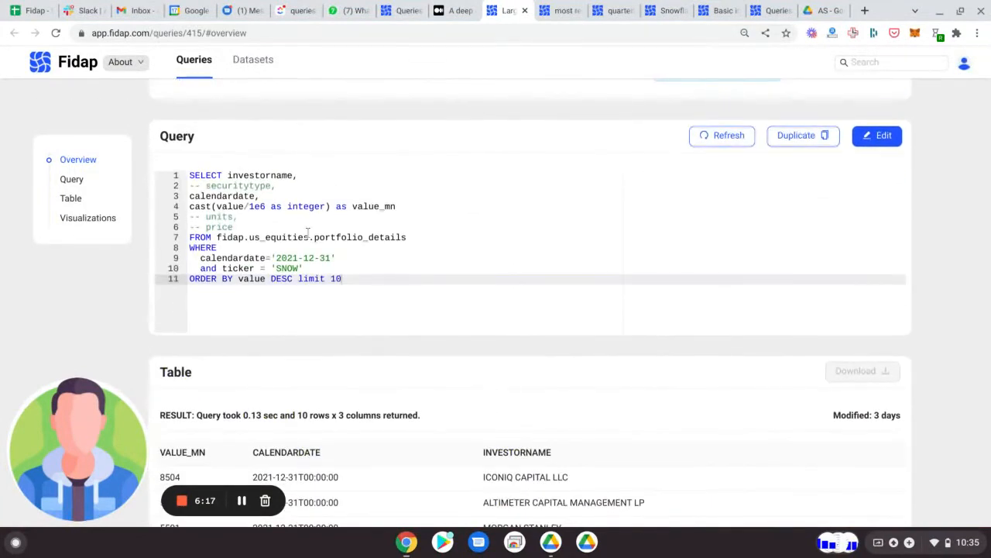
scroll(307, 232, down, 1)
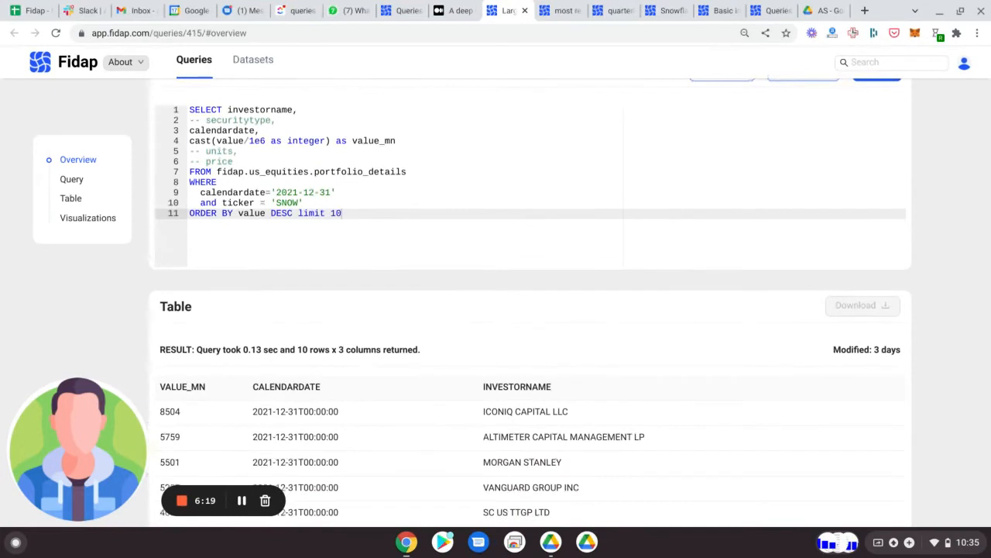
Step: Examine the largest holders query's portfolio_details source, value ordering and SNOW ticker filter, along with its result table of investors
double_click(348, 172)
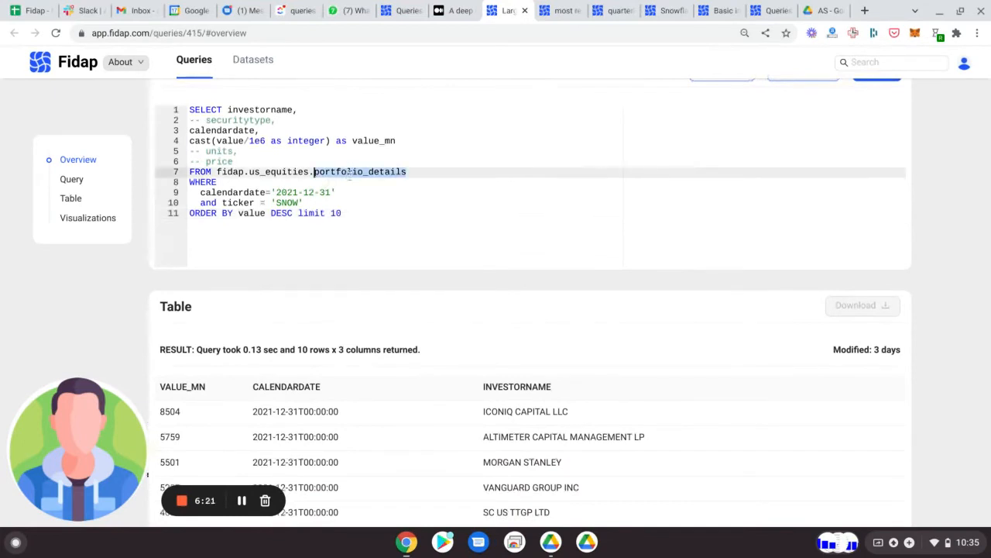
scroll(378, 177, up, 1)
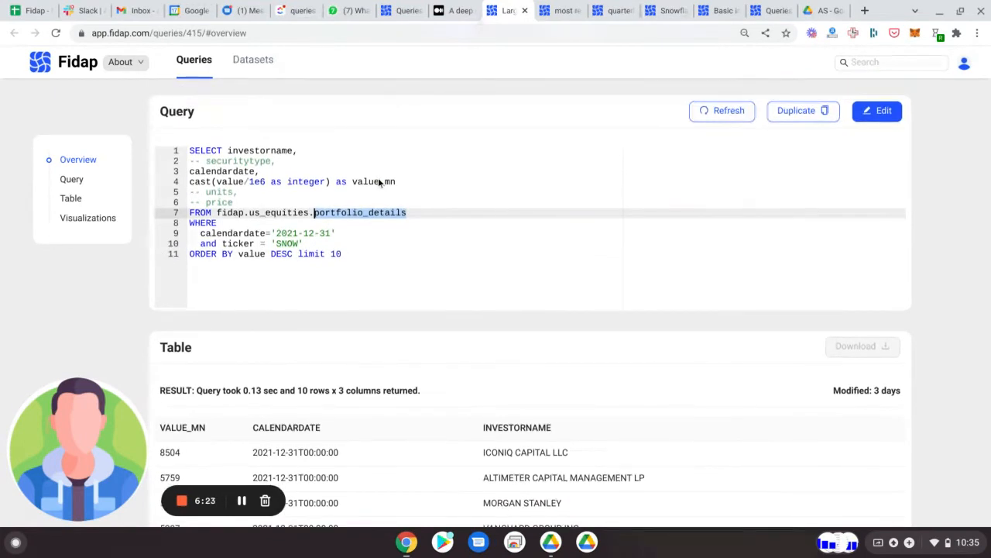
double_click(246, 255)
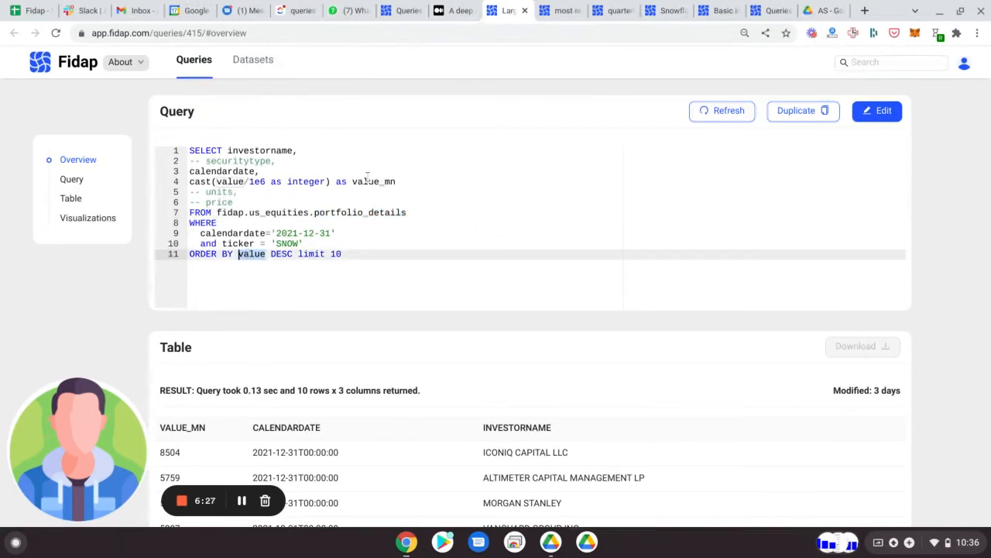
double_click(286, 243)
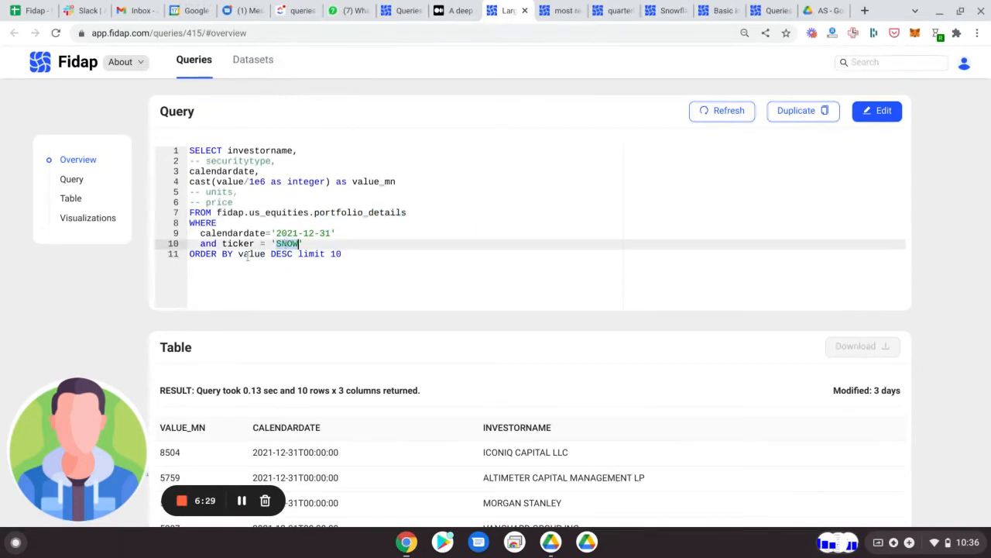
scroll(290, 255, down, 2)
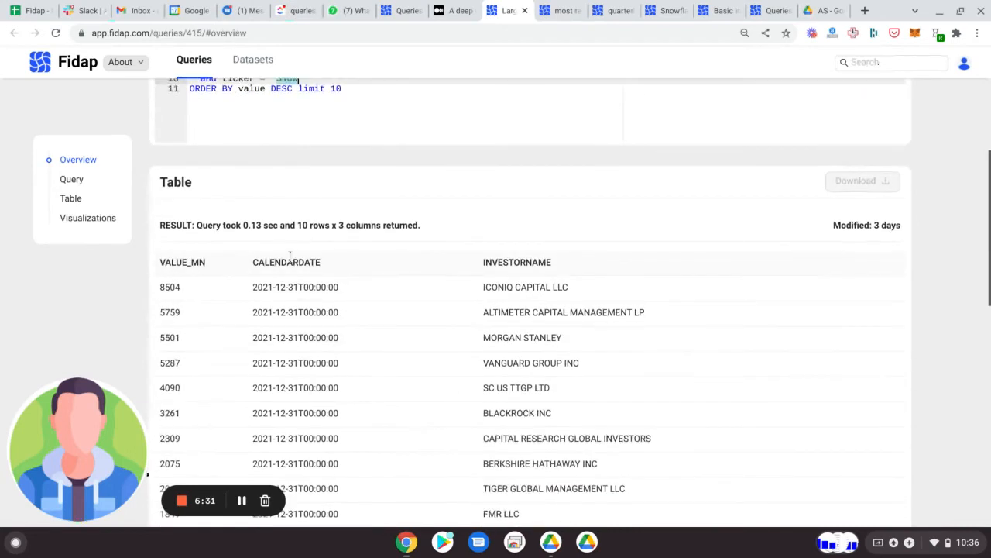
scroll(431, 223, down, 5)
scroll(448, 333, up, 1)
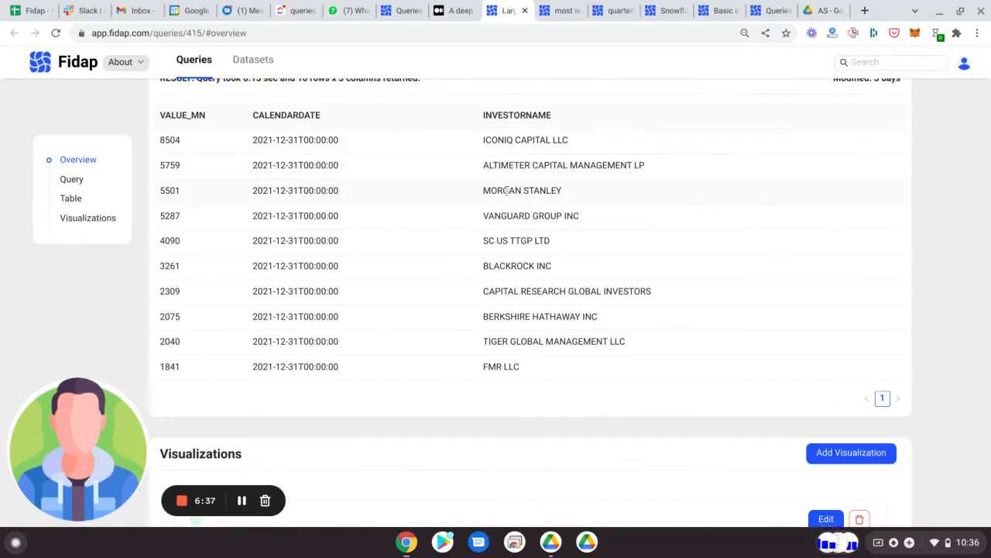
Step: Return to the Snowflake article and open the Fidap query linked for the firms most overweight on Snowflake
click(457, 10)
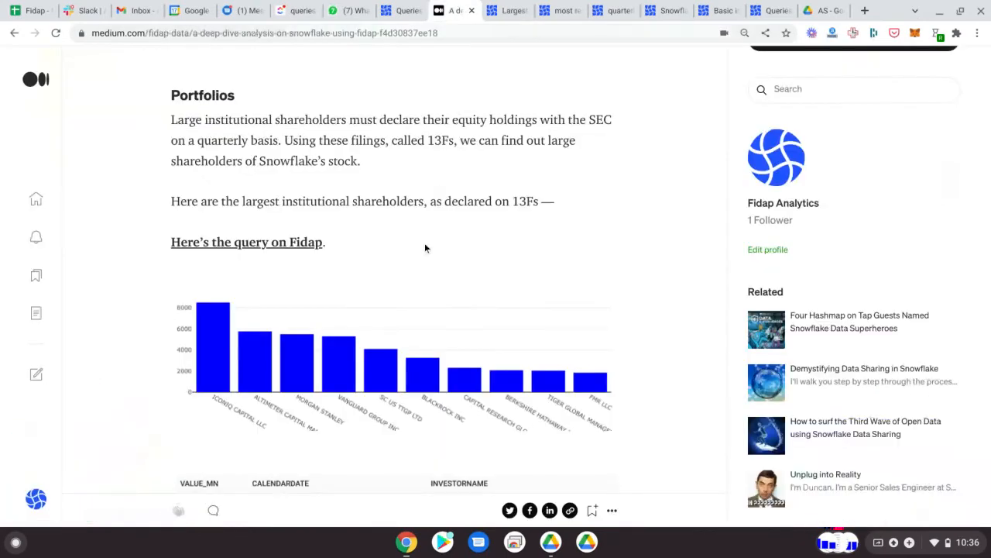
scroll(423, 244, down, 3)
scroll(423, 244, down, 4)
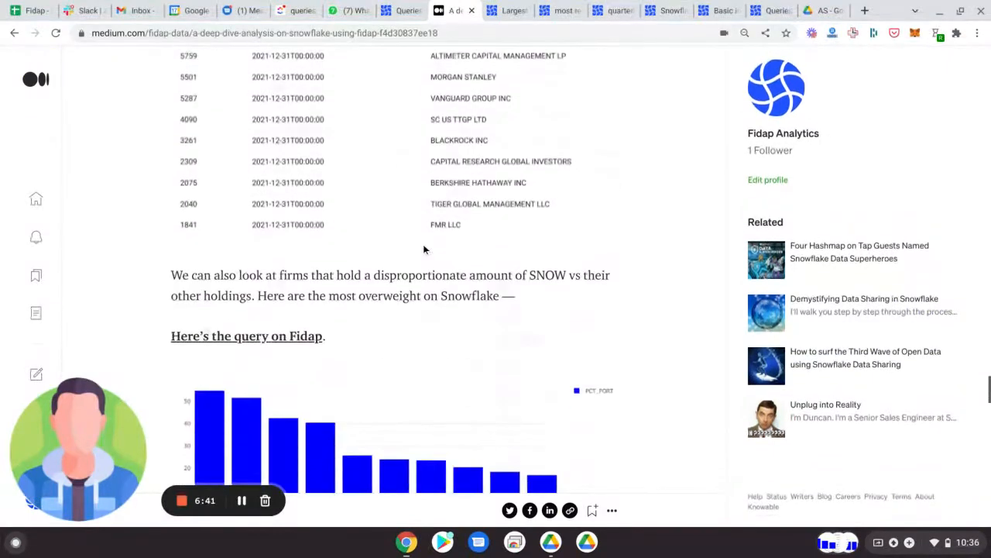
scroll(306, 193, down, 1)
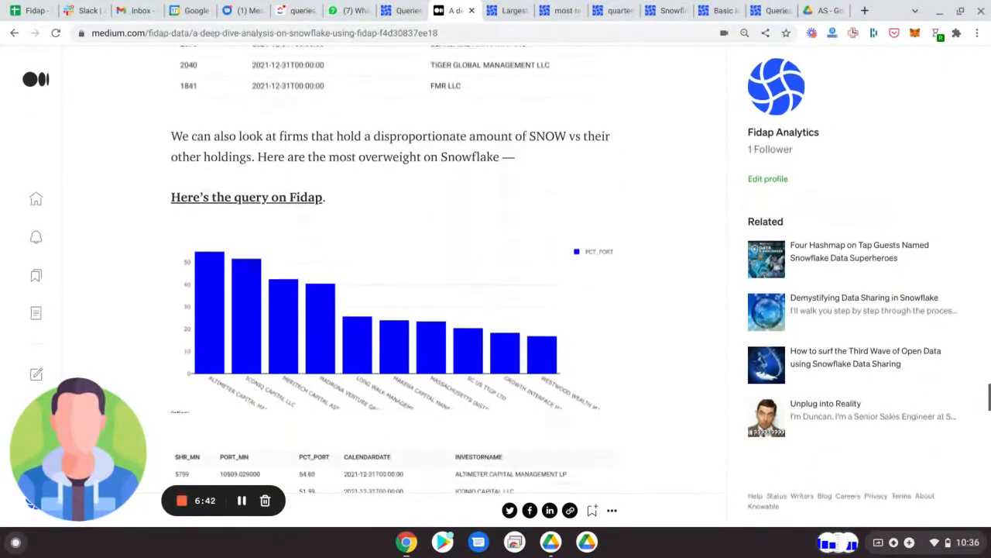
click(307, 195)
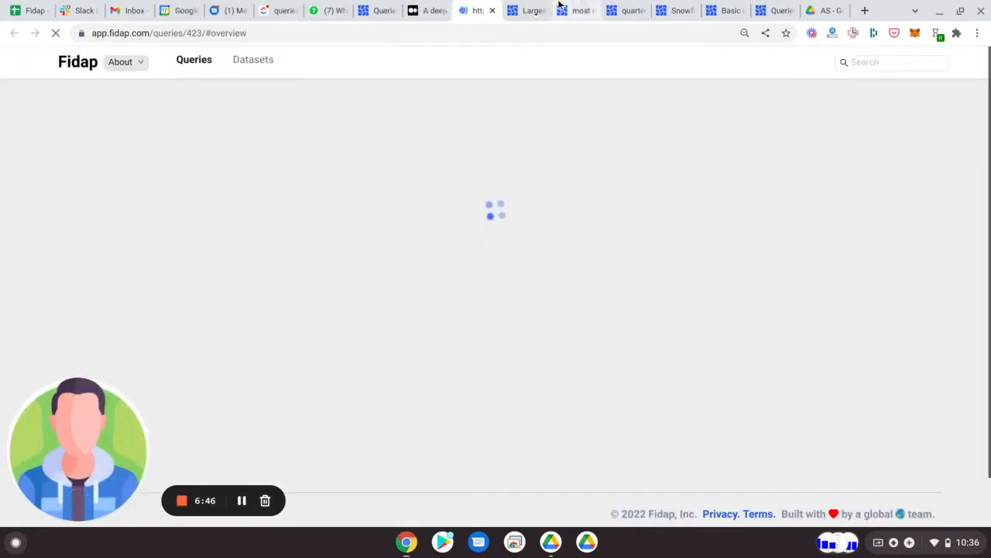
Step: Review the SQL joining portfolio_details with portfolios and the result table of investors ranked by pct_port
scroll(425, 256, down, 2)
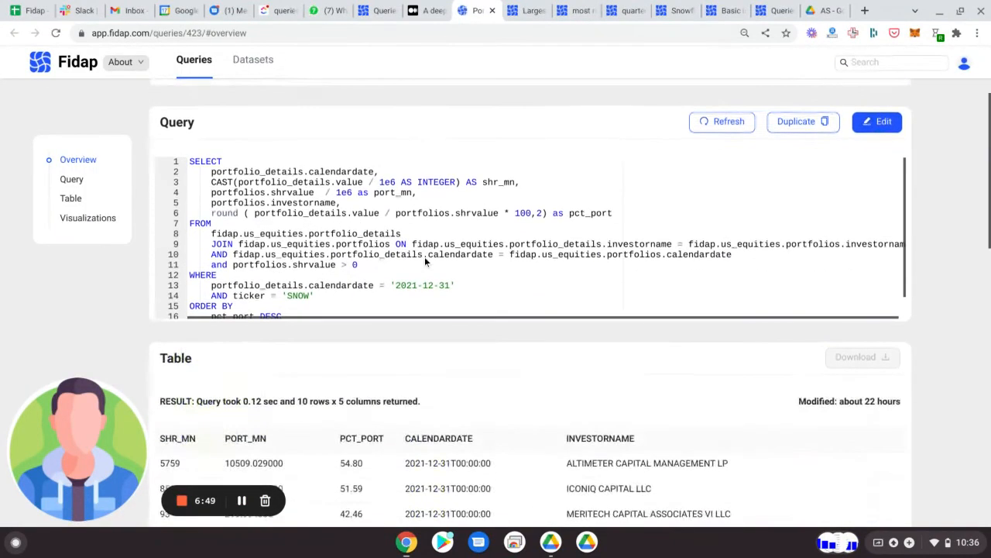
scroll(425, 256, down, 1)
scroll(212, 274, down, 2)
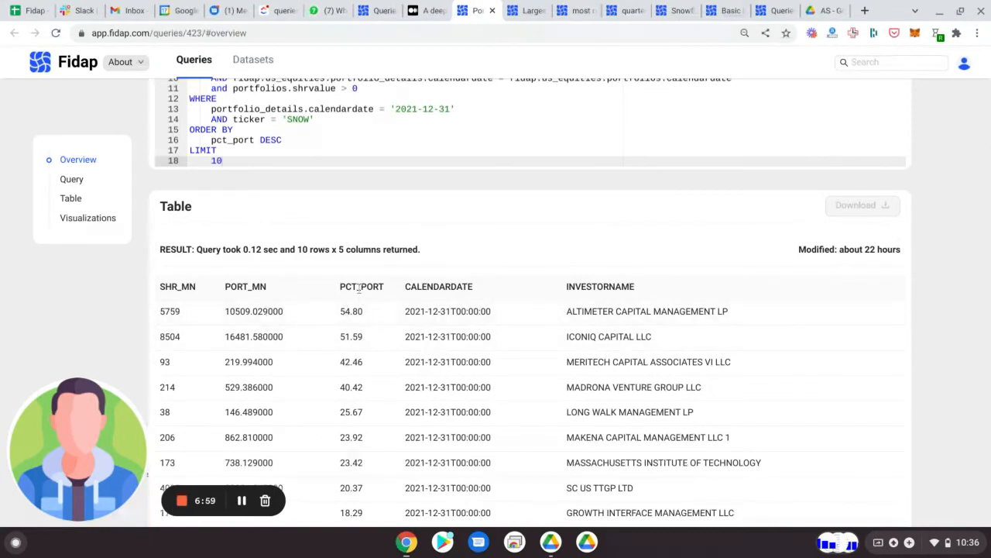
scroll(359, 288, down, 1)
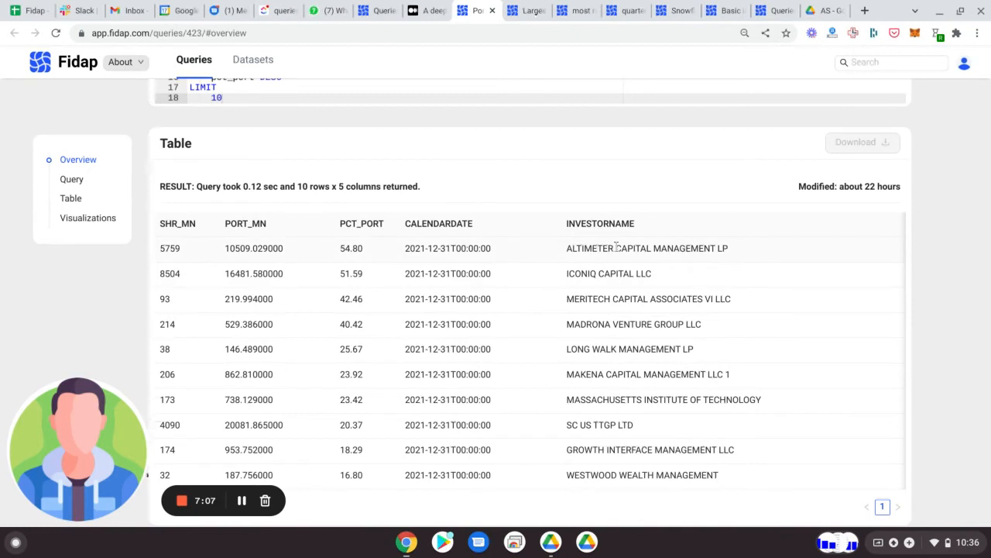
scroll(617, 246, down, 1)
scroll(617, 246, down, 1)
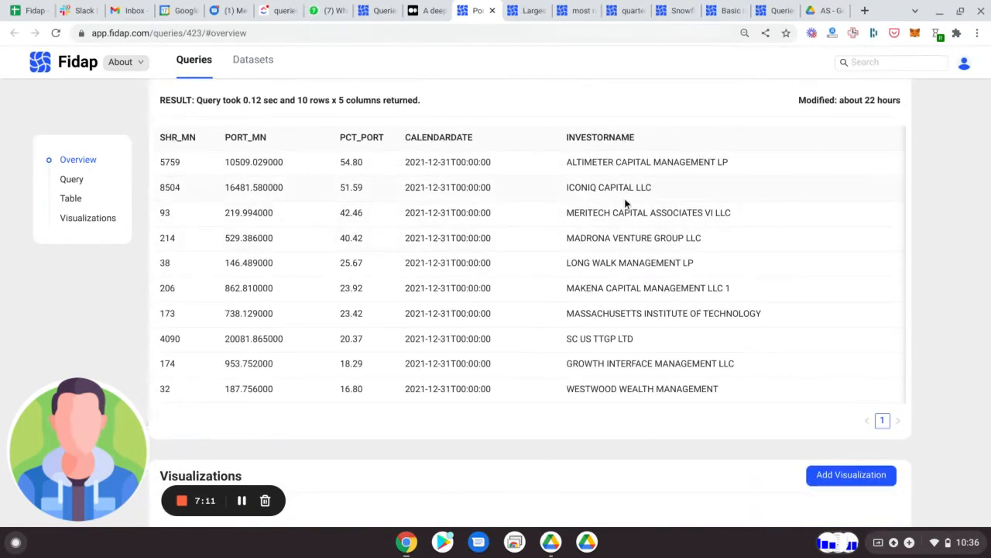
Step: Go back to the article and view the chart, table and commentary on investors most overweight on Snowflake
click(426, 10)
scroll(413, 198, down, 3)
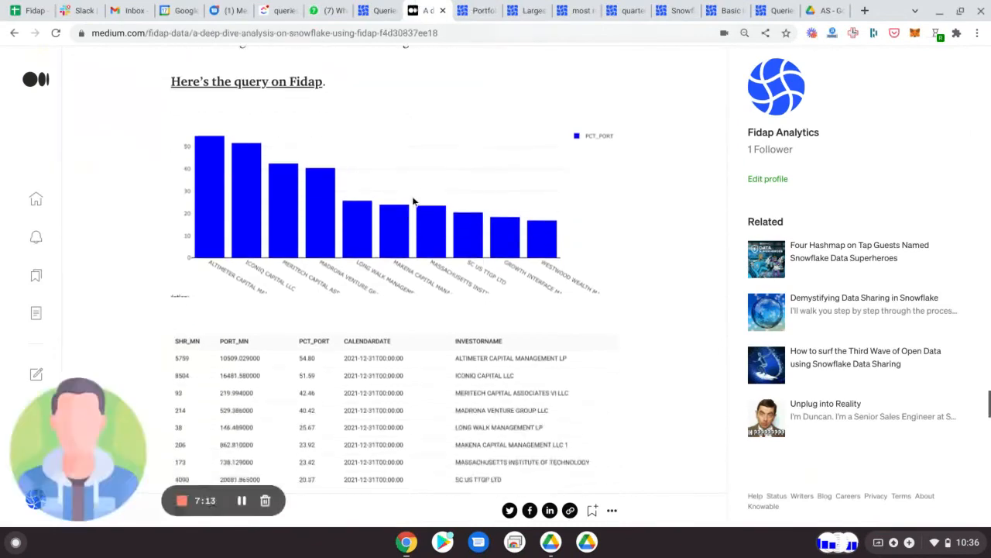
scroll(413, 202, down, 10)
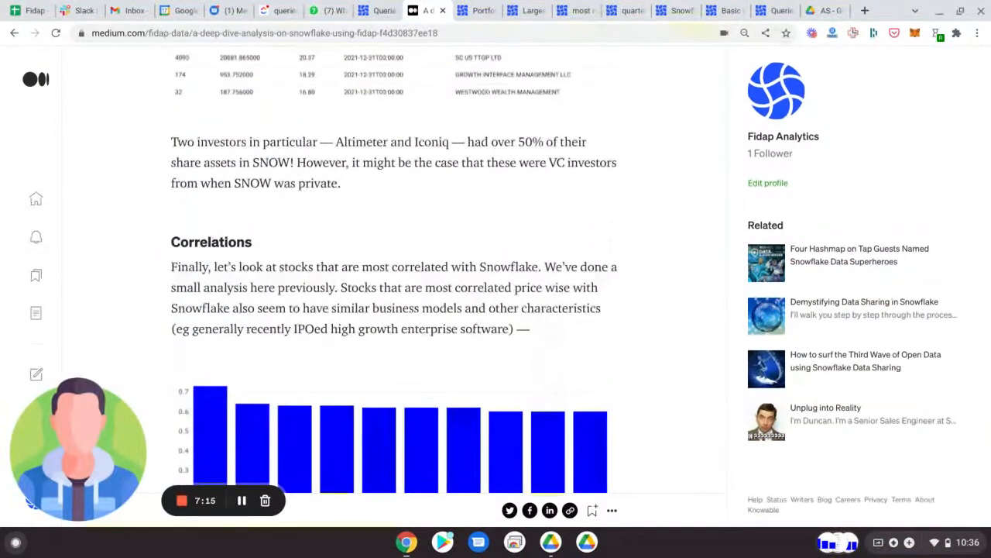
Step: Examine the article's Correlations section, comparing the chart and table of stocks most correlated with SNOW
scroll(394, 279, down, 4)
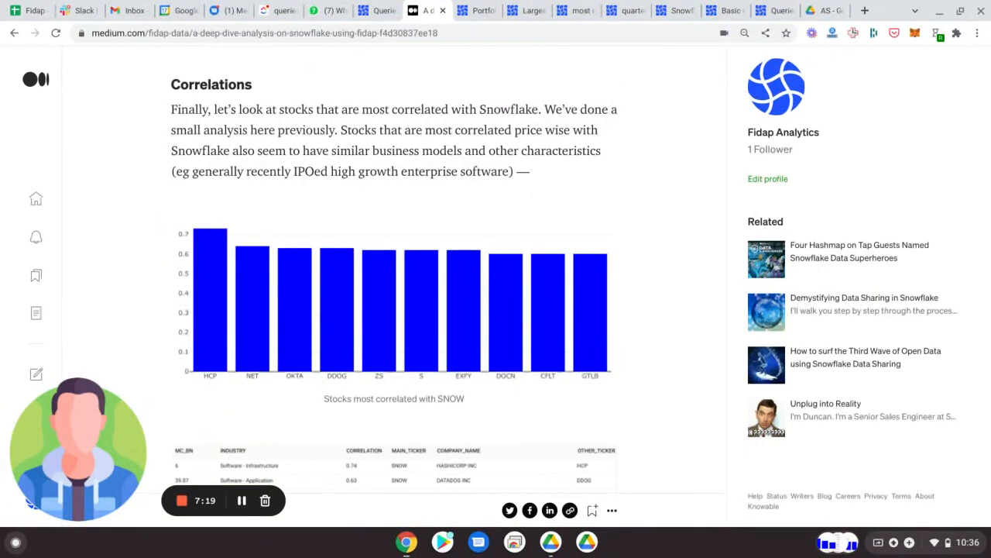
scroll(394, 279, down, 6)
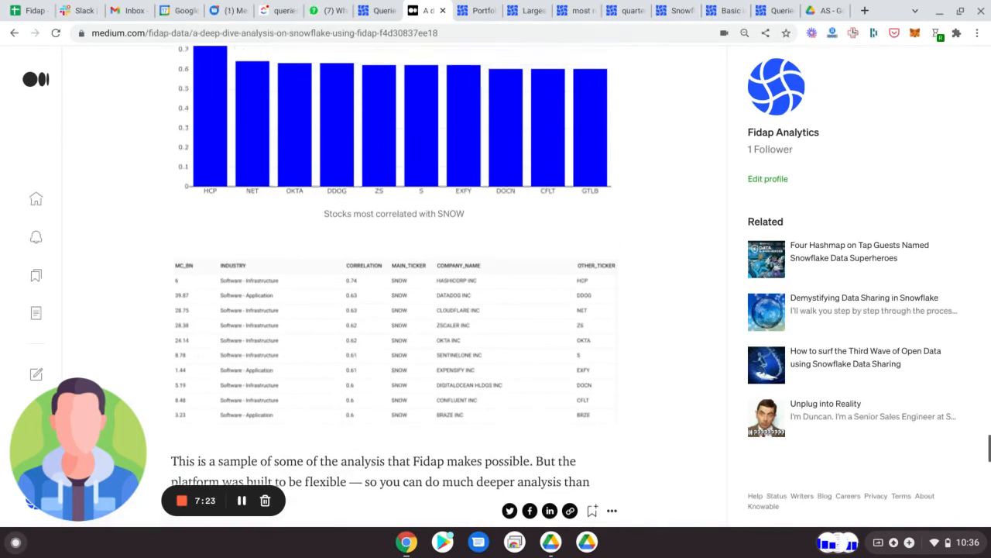
scroll(552, 198, up, 6)
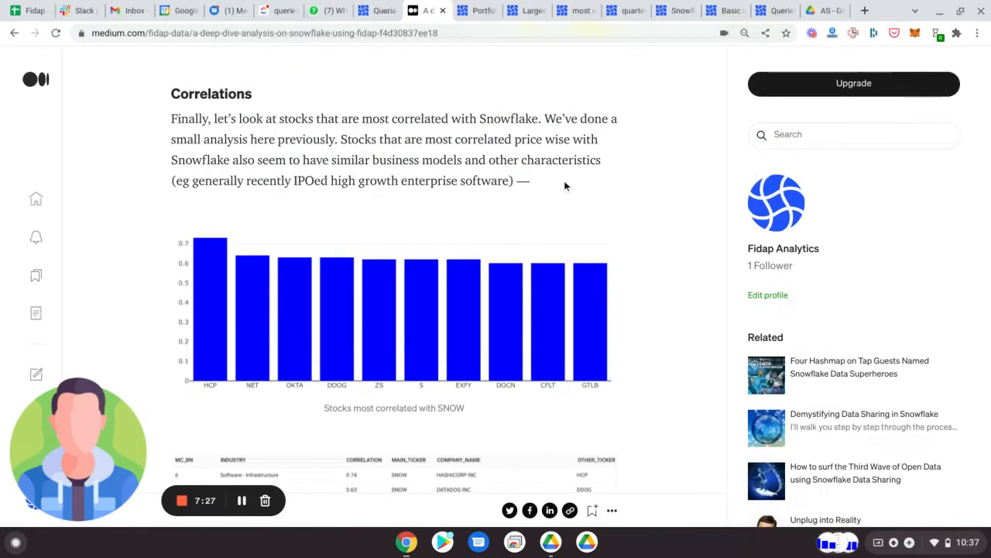
scroll(526, 295, down, 3)
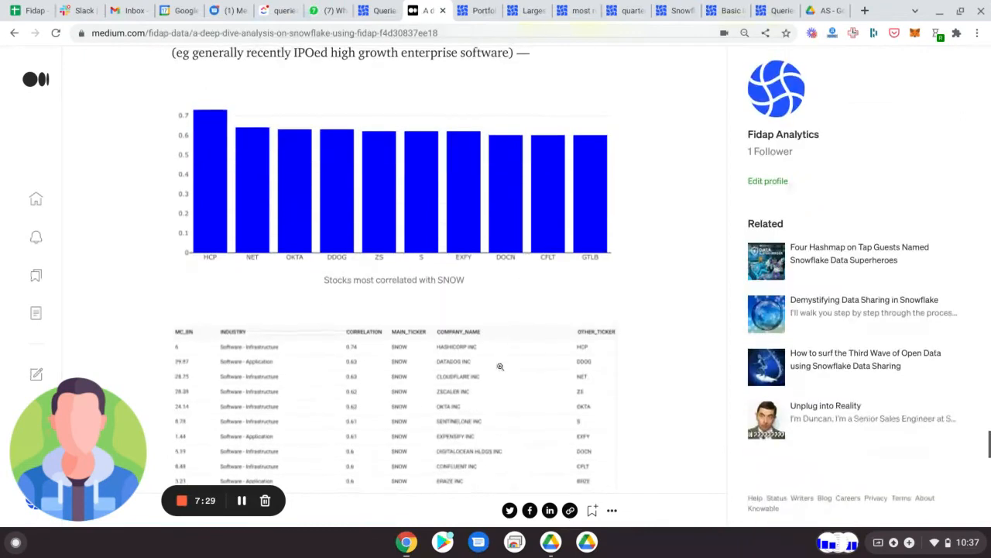
scroll(501, 365, down, 2)
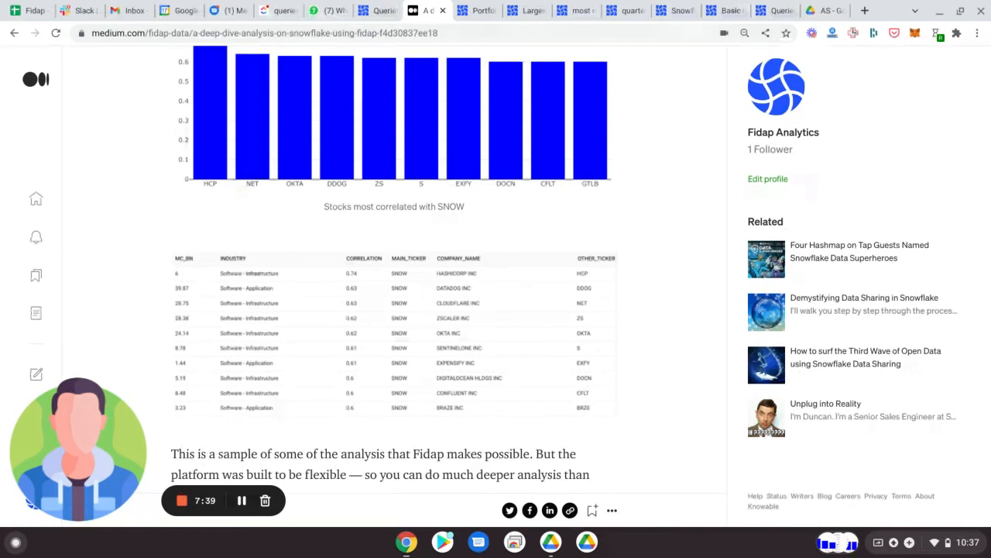
scroll(391, 271, up, 3)
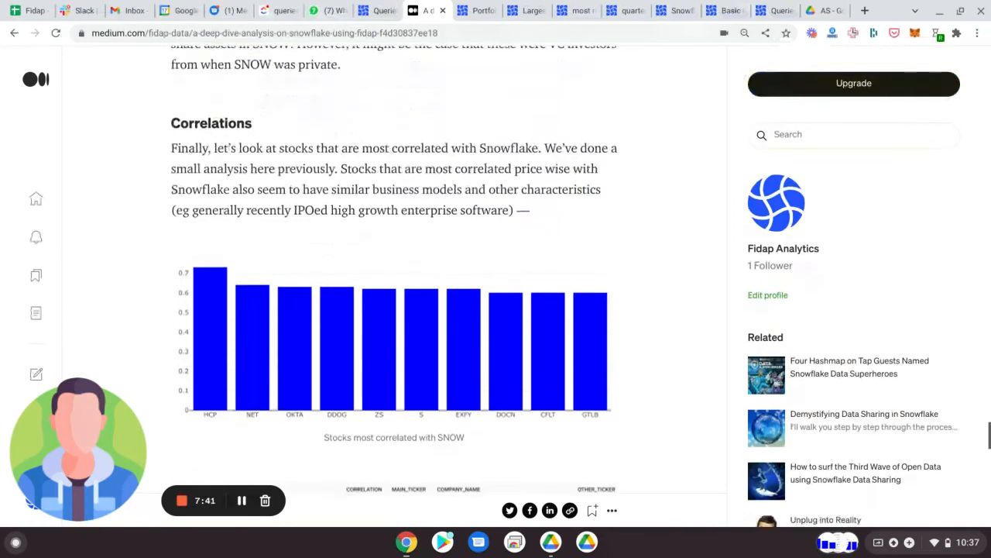
scroll(392, 271, down, 2)
scroll(496, 236, down, 3)
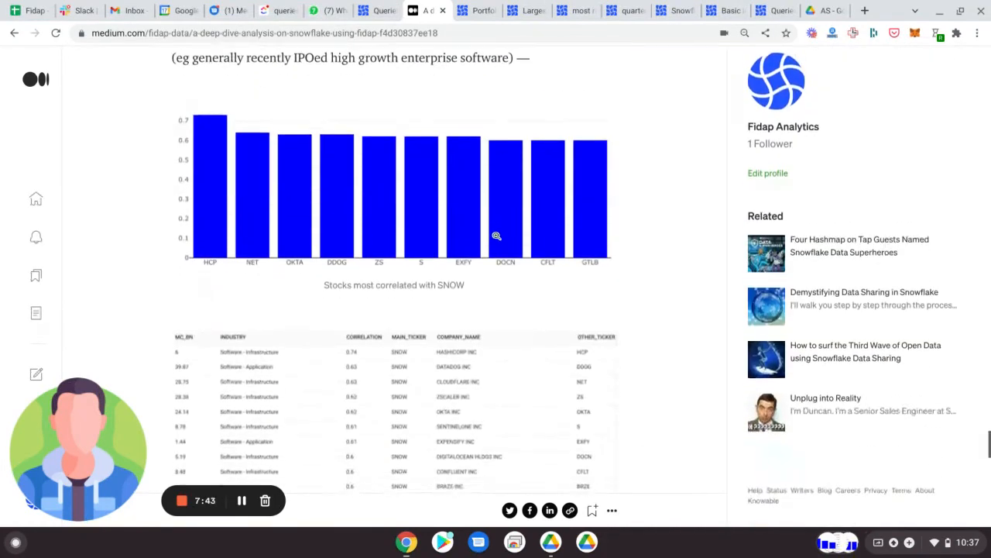
scroll(497, 236, up, 4)
scroll(497, 236, down, 2)
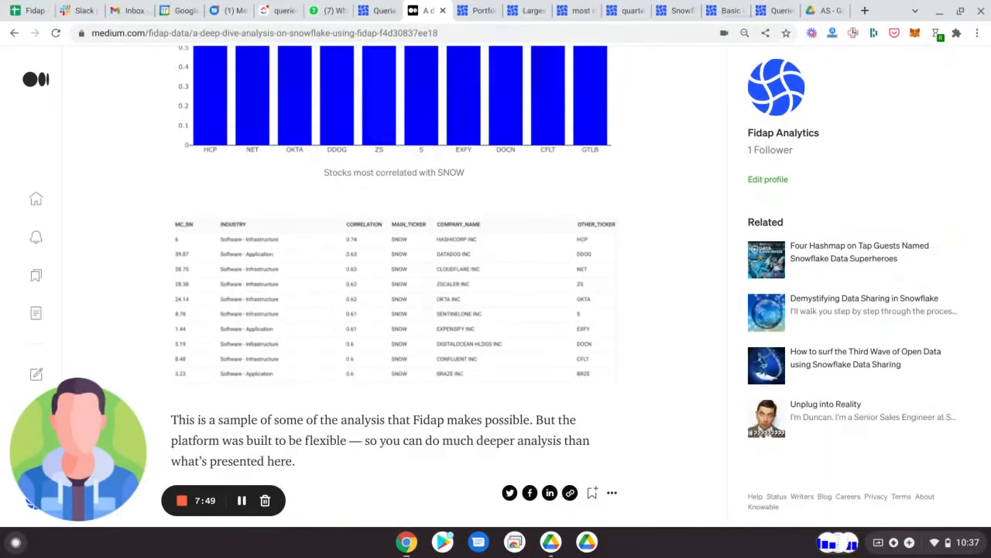
scroll(339, 371, up, 4)
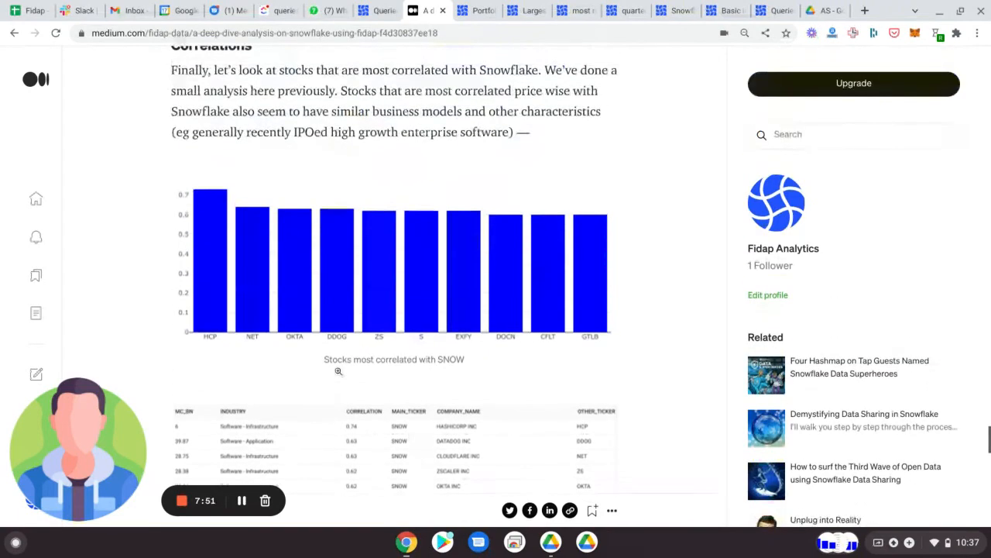
scroll(338, 372, down, 6)
scroll(338, 372, up, 10)
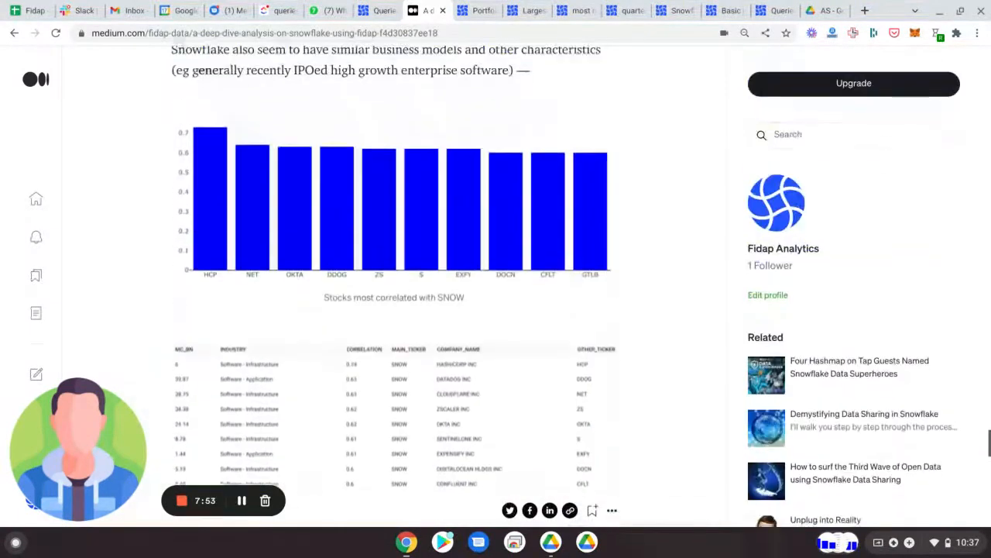
scroll(392, 279, up, 15)
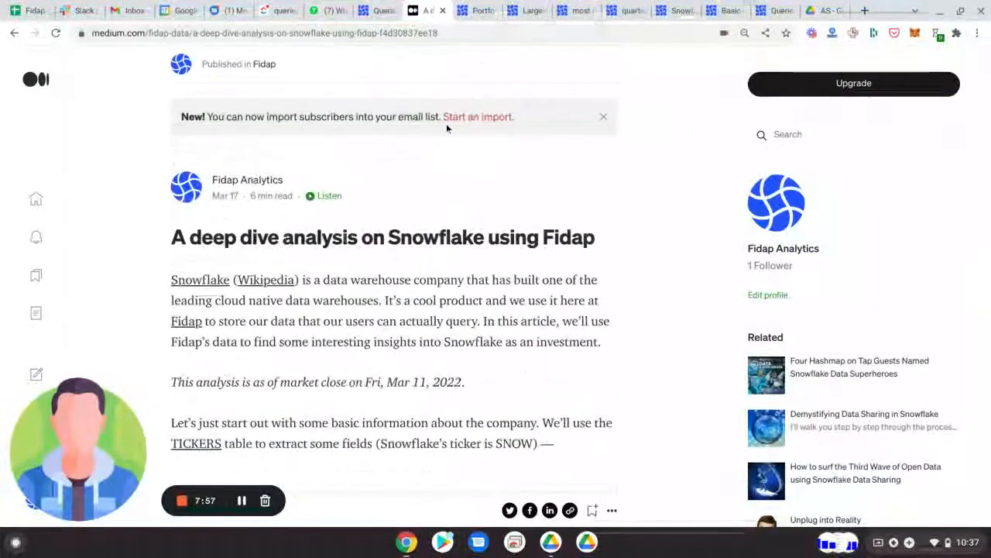
Step: Reopen the Portfolios (13F) with largest concentration of SNOW query and inspect the ticker filter in its SQL
click(478, 11)
scroll(502, 204, up, 5)
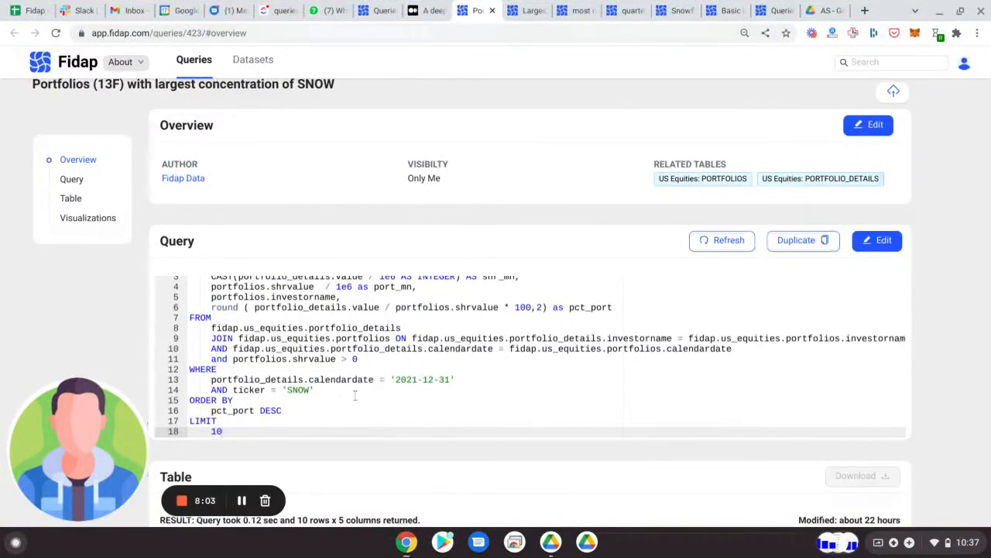
scroll(354, 395, down, 2)
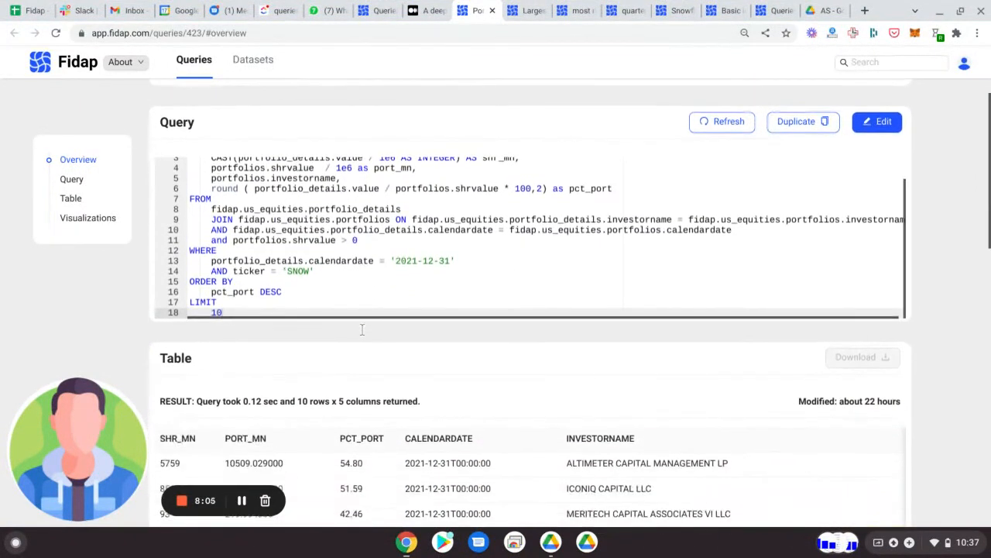
double_click(298, 272)
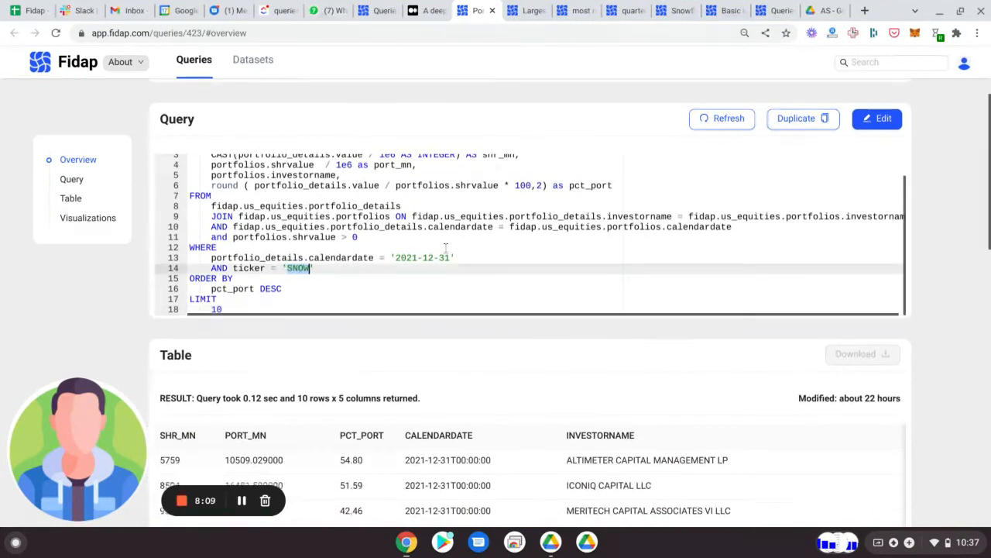
Step: Set the visibility of the Portfolios (13F) with largest concentration of SNOW query to Public and save it
scroll(446, 248, up, 5)
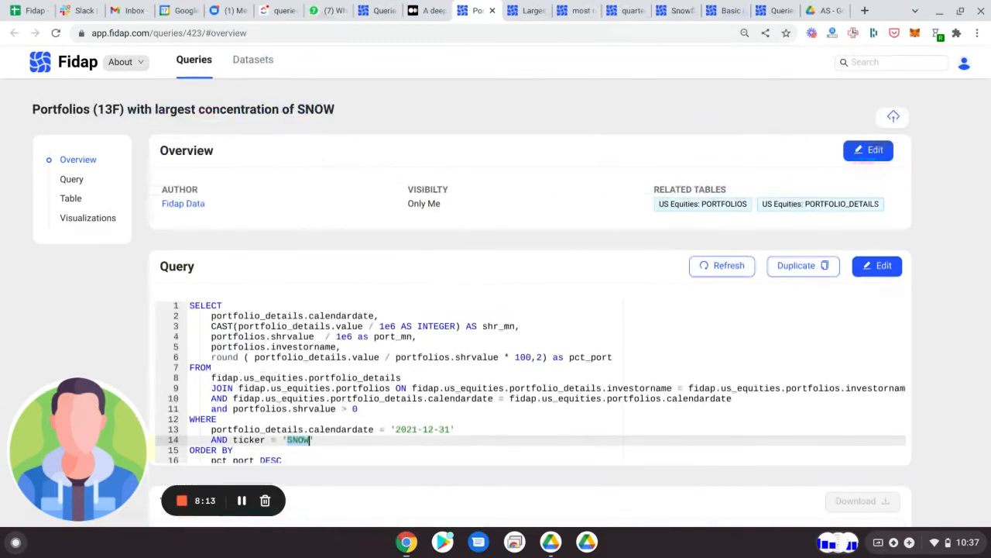
click(868, 151)
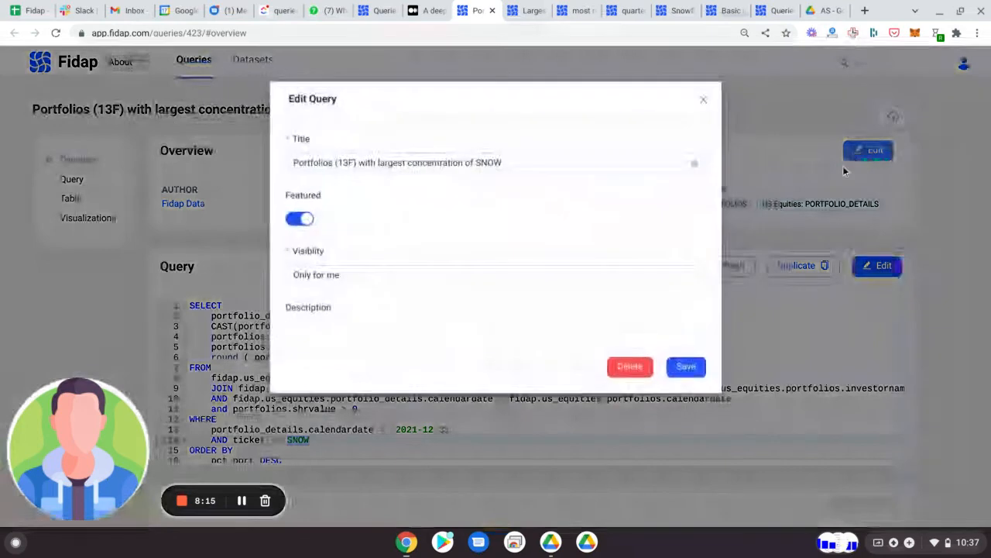
click(389, 277)
click(388, 303)
click(699, 410)
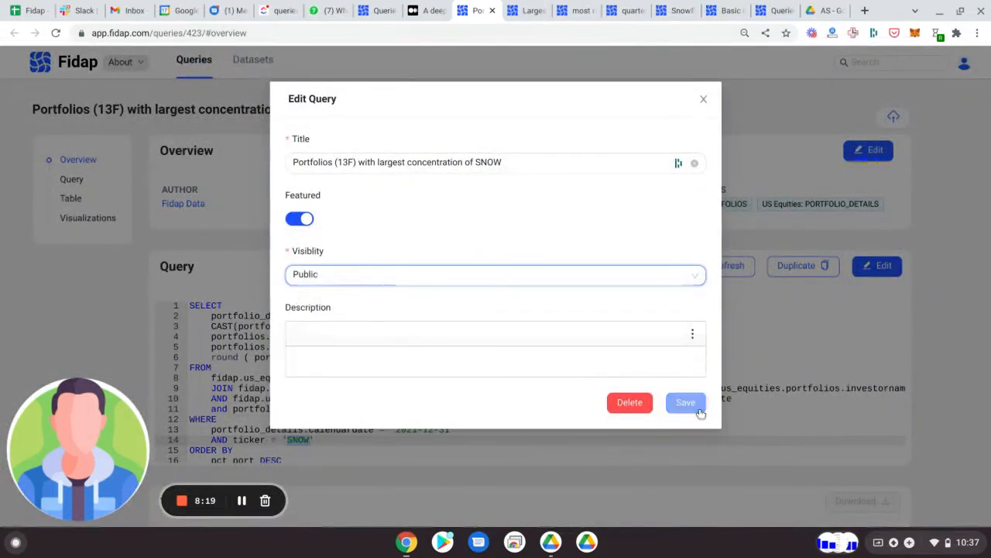